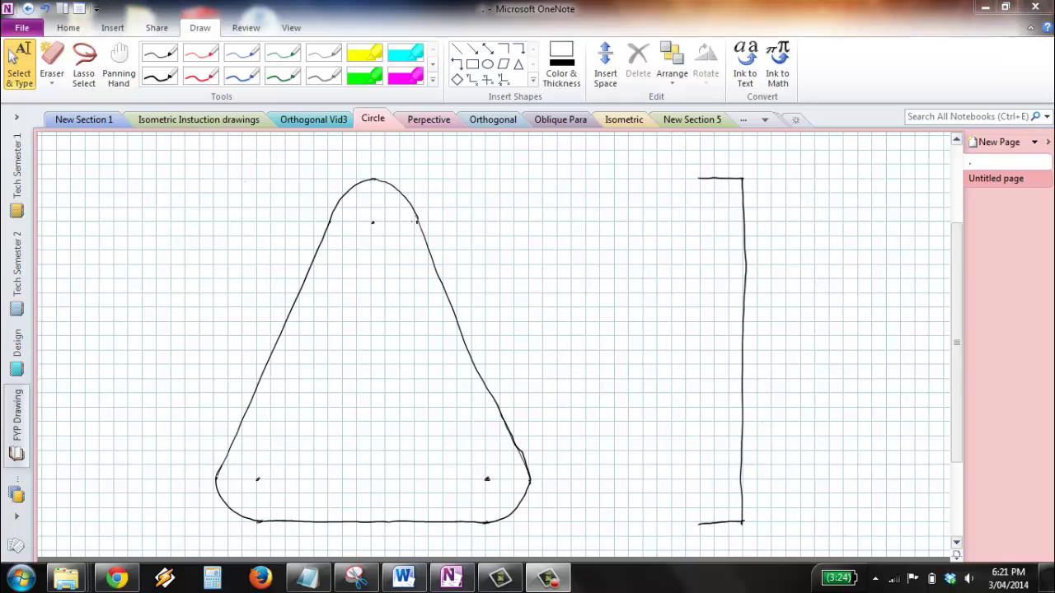
Compare the sketch with the isometric reference page, then return to the grid sketch page
click(997, 184)
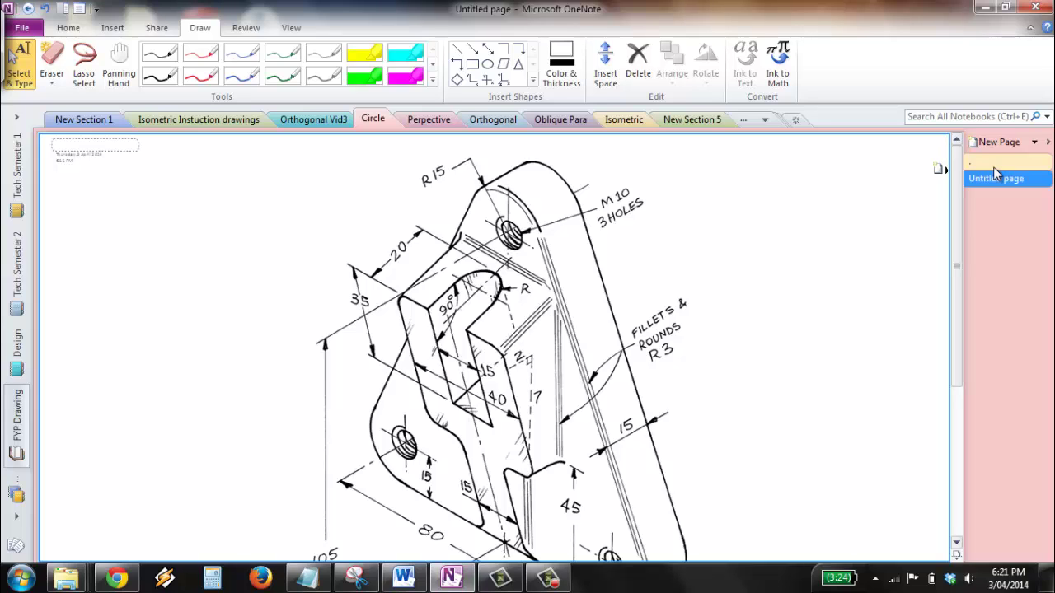
click(986, 164)
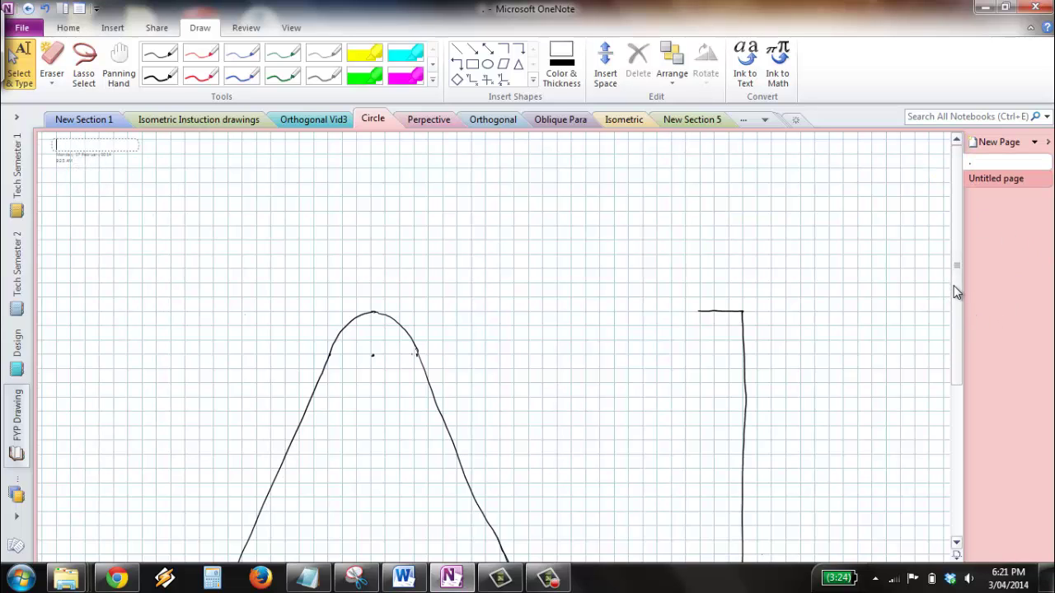
drag(956, 292, 923, 360)
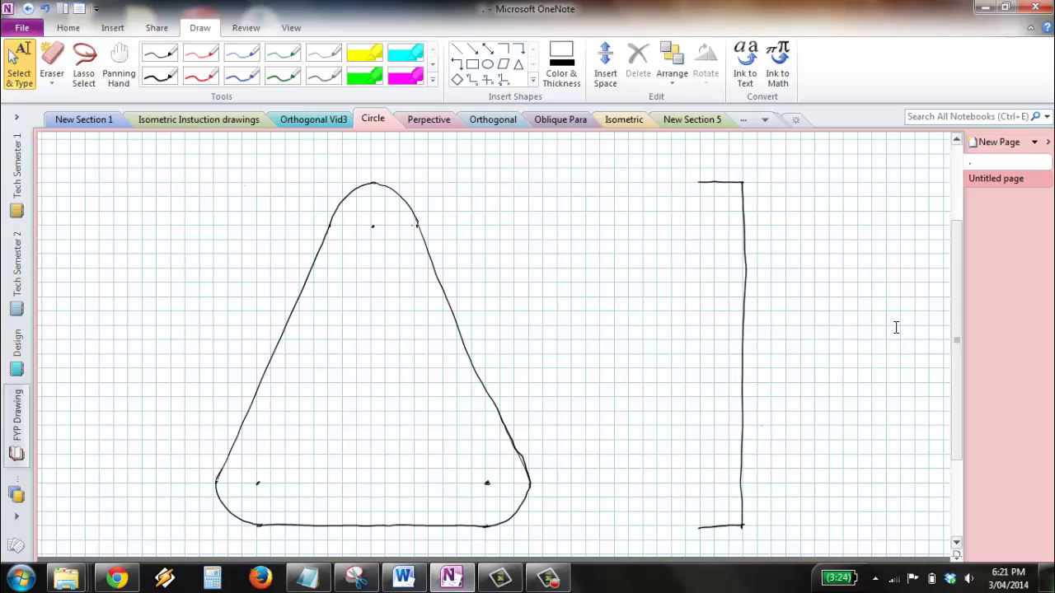
Draw vertical and horizontal centre lines through the top hole in black ink
click(159, 52)
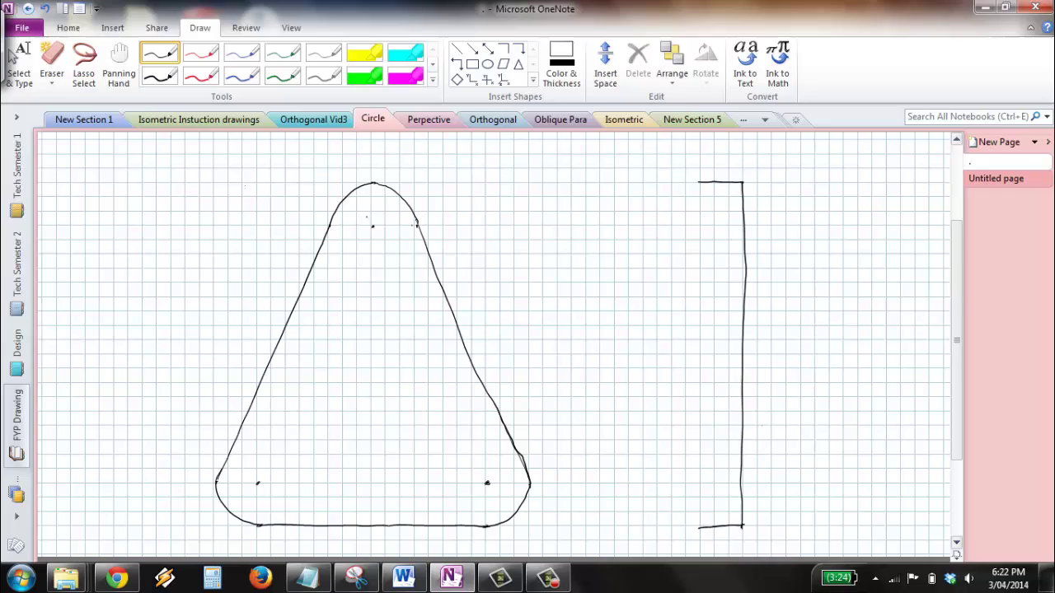
click(13, 60)
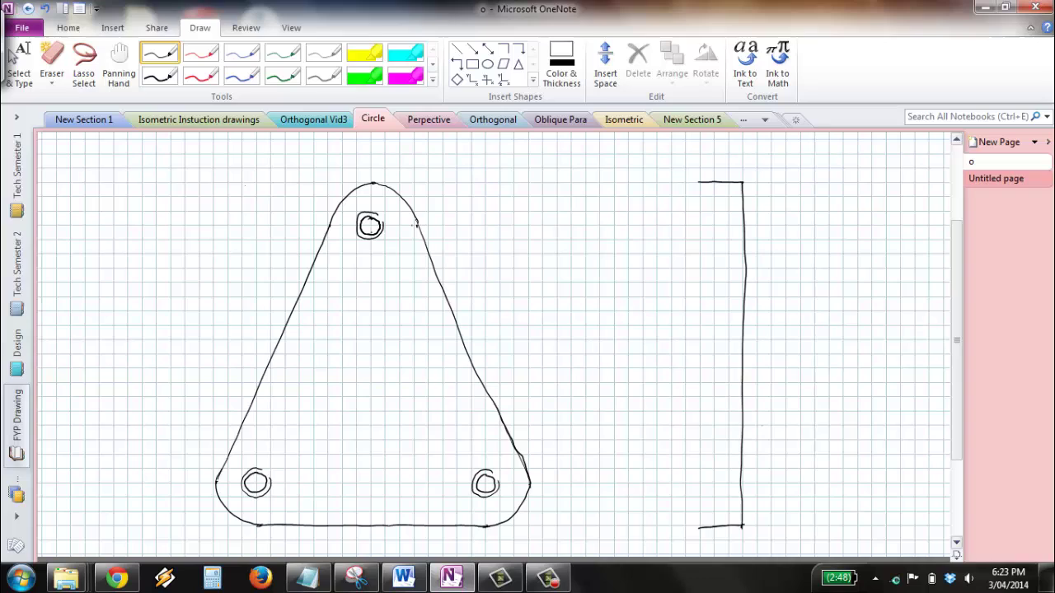
mouse_move(370, 219)
mouse_down()
mouse_move(371, 232)
mouse_move(427, 224)
mouse_move(371, 182)
mouse_move(371, 169)
mouse_up()
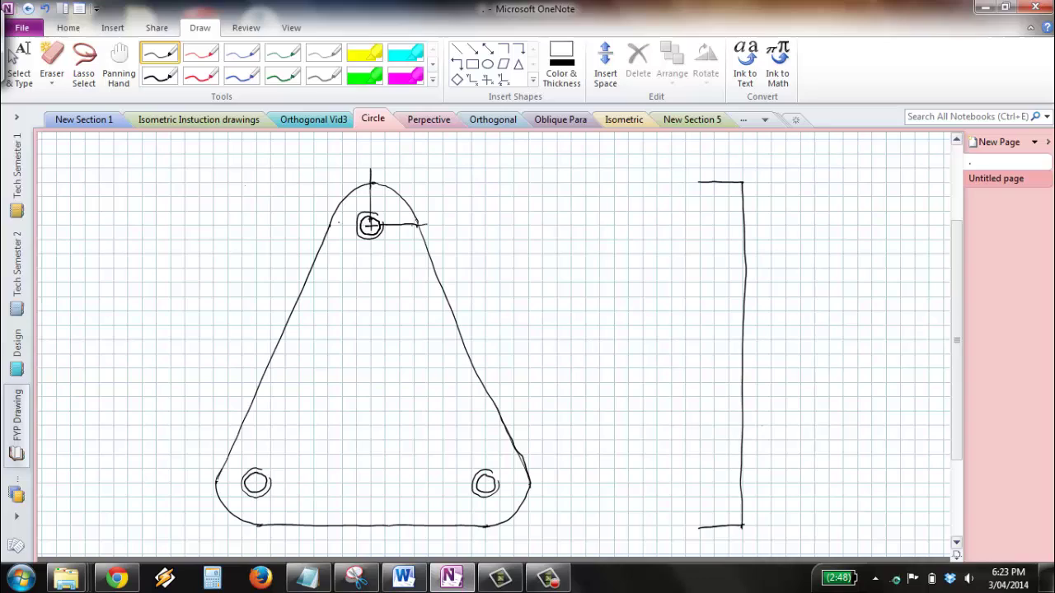
mouse_move(358, 226)
mouse_down()
mouse_move(314, 225)
mouse_move(370, 275)
mouse_up()
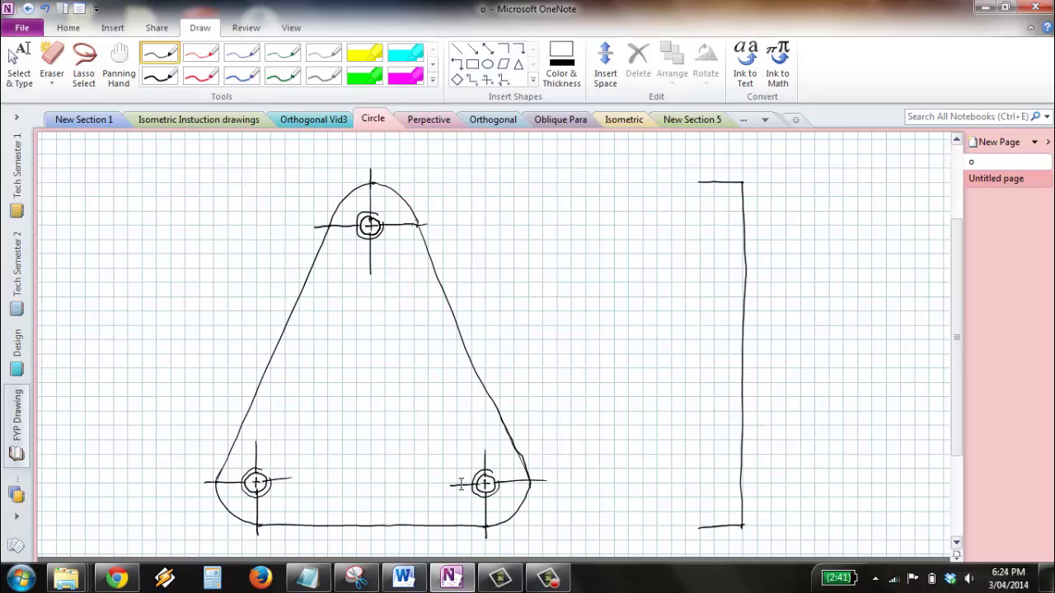
Review the isometric reference drawing page against the bracket sketch
click(20, 66)
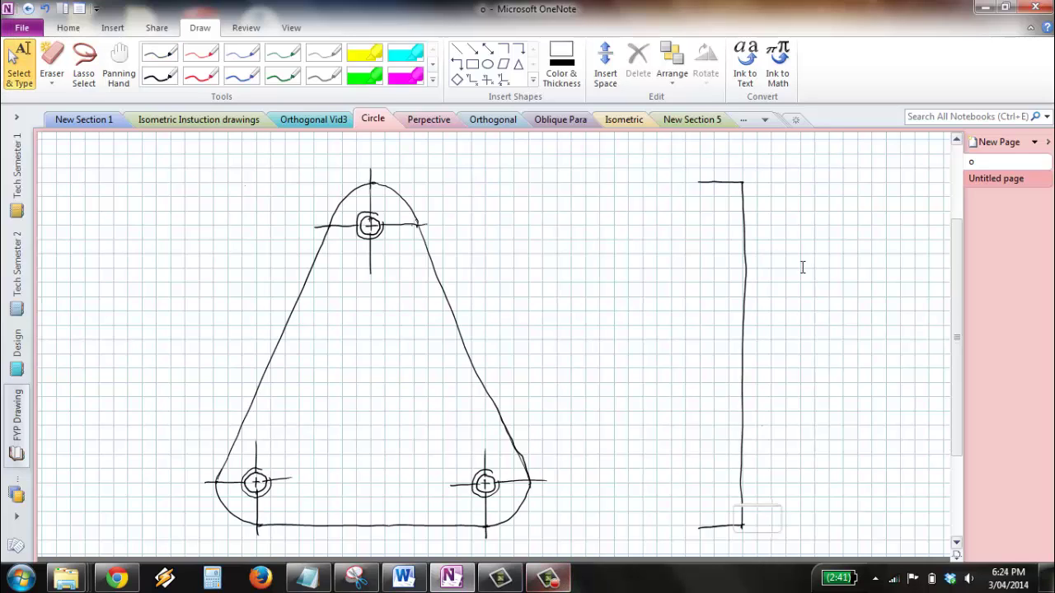
click(979, 180)
scroll(411, 288, down, 5)
scroll(449, 262, up, 2)
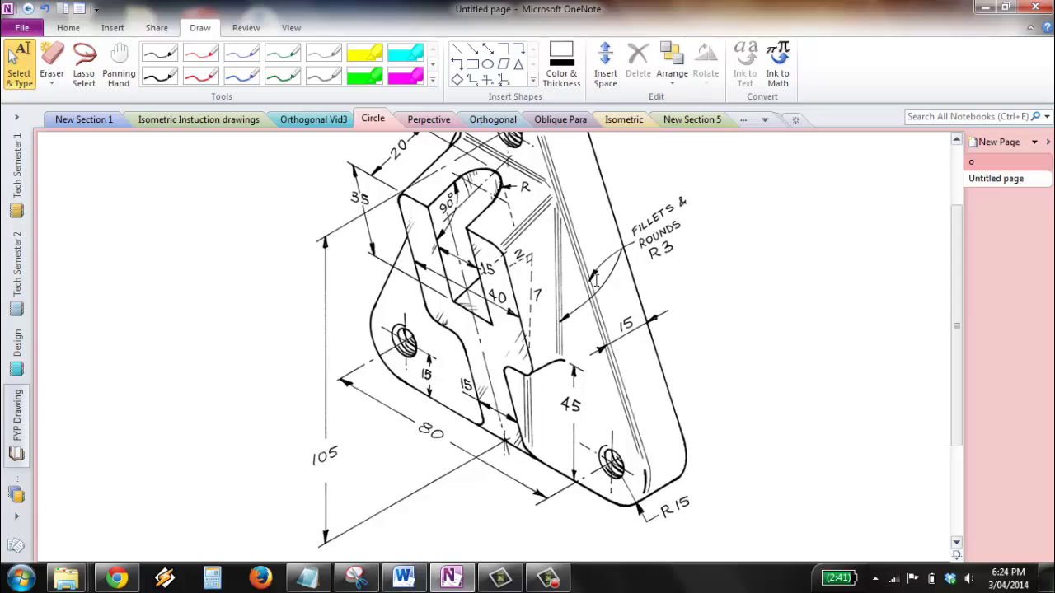
click(1008, 160)
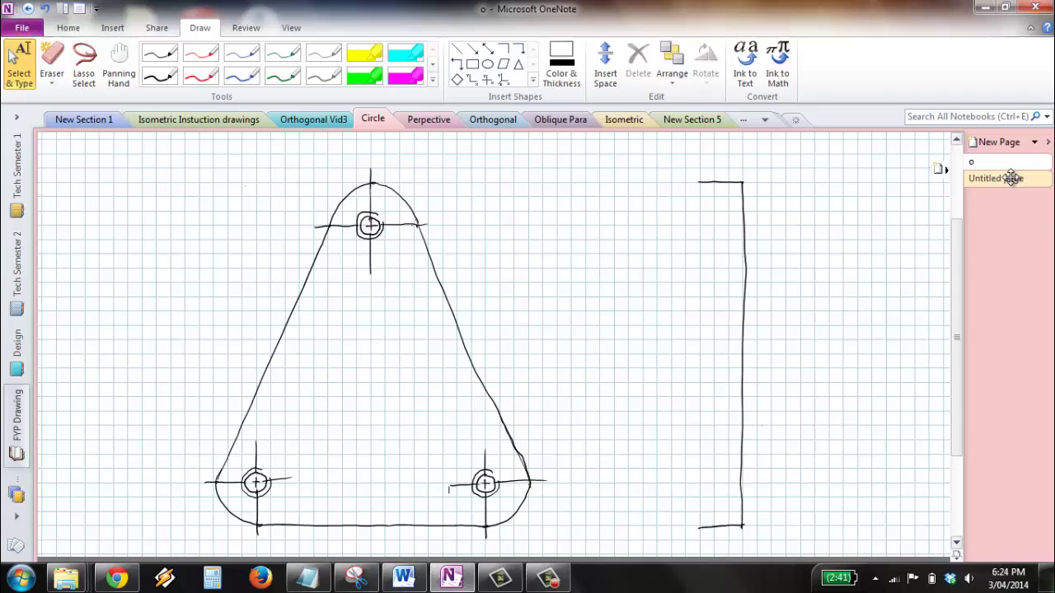
click(1010, 177)
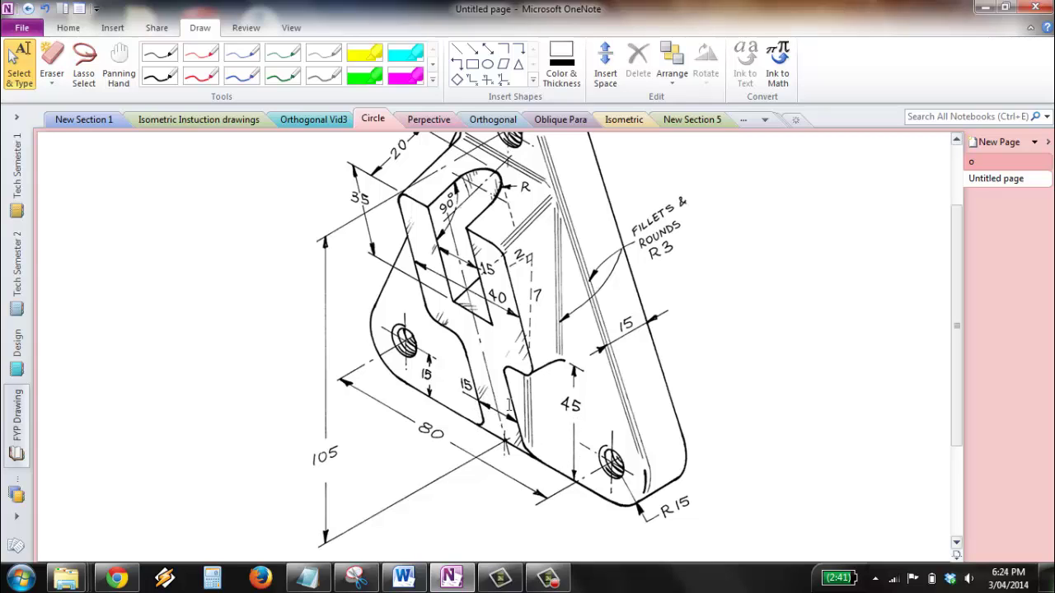
Back on the sketch page, mark a guide dot beside the side view in thin black ink
click(1015, 164)
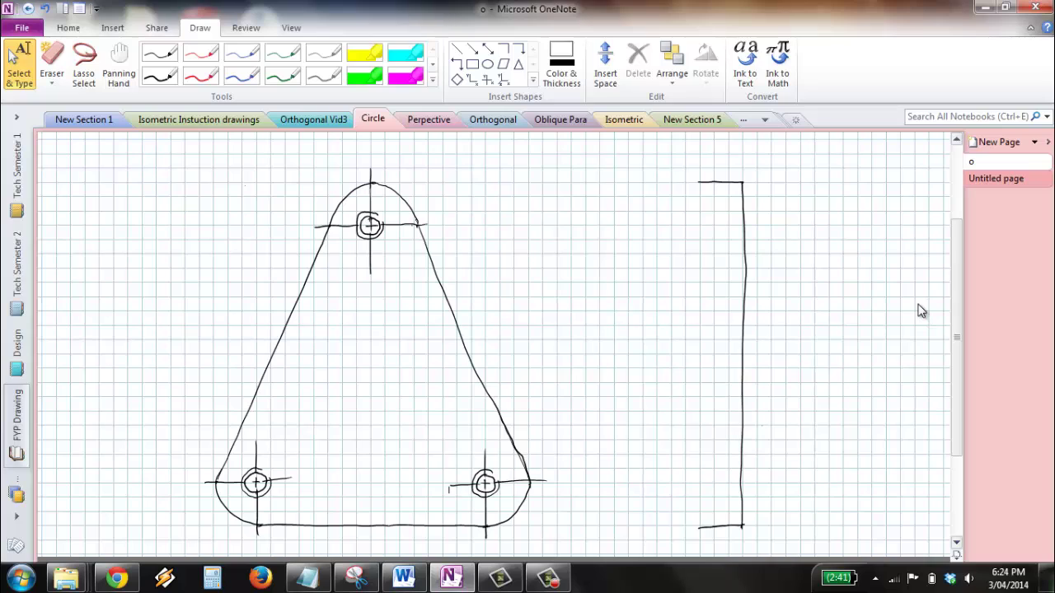
click(159, 53)
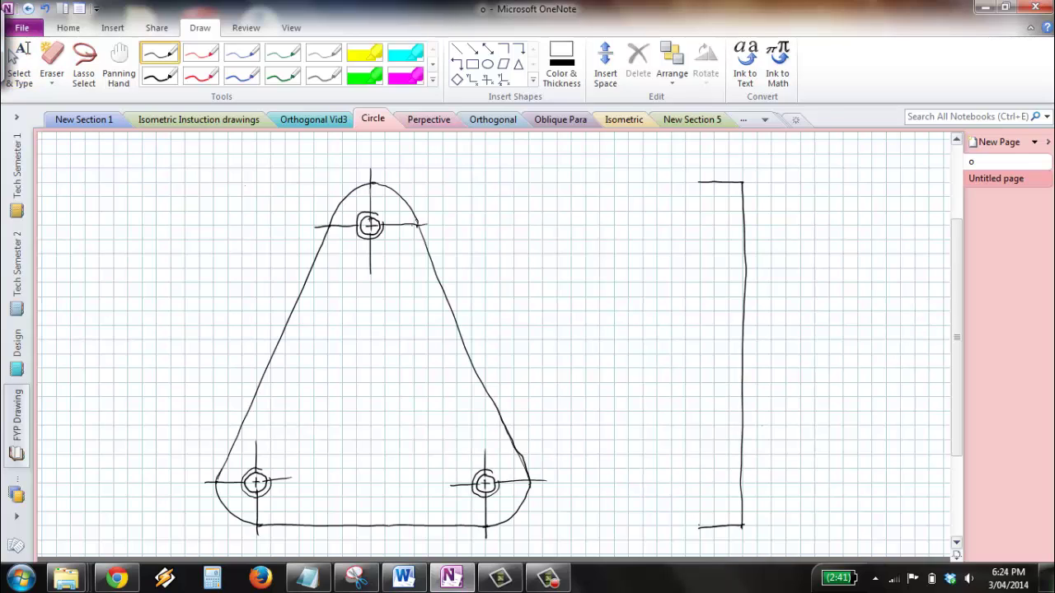
click(697, 466)
Mark a second guide dot and draw the step's vertical and horizontal lines in the side view
click(697, 423)
drag(699, 394, 700, 528)
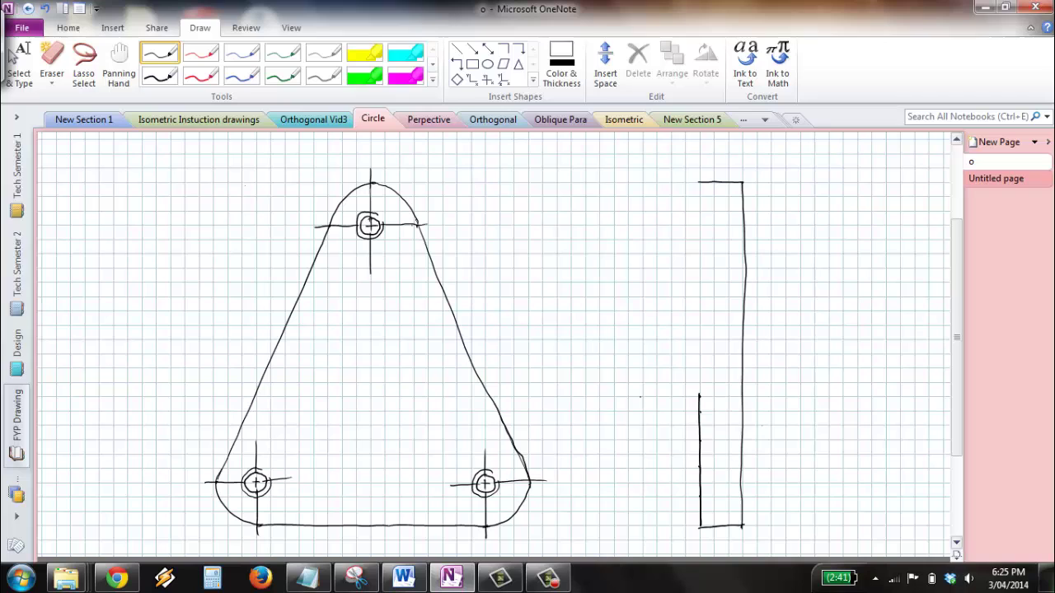
drag(646, 396, 704, 395)
Recheck the isometric reference page and return to the bracket sketch
key(Escape)
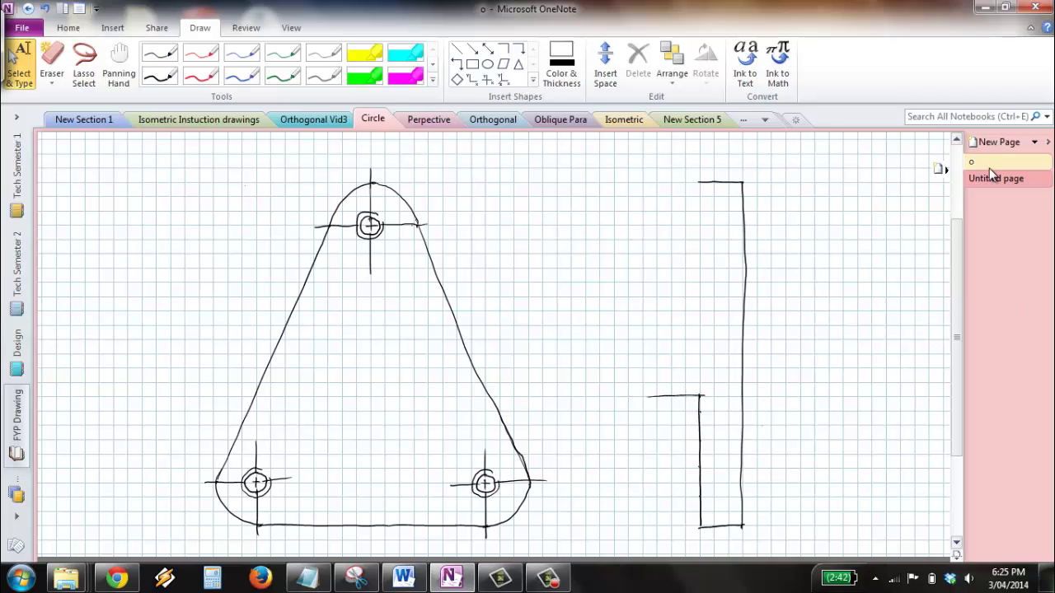
click(989, 178)
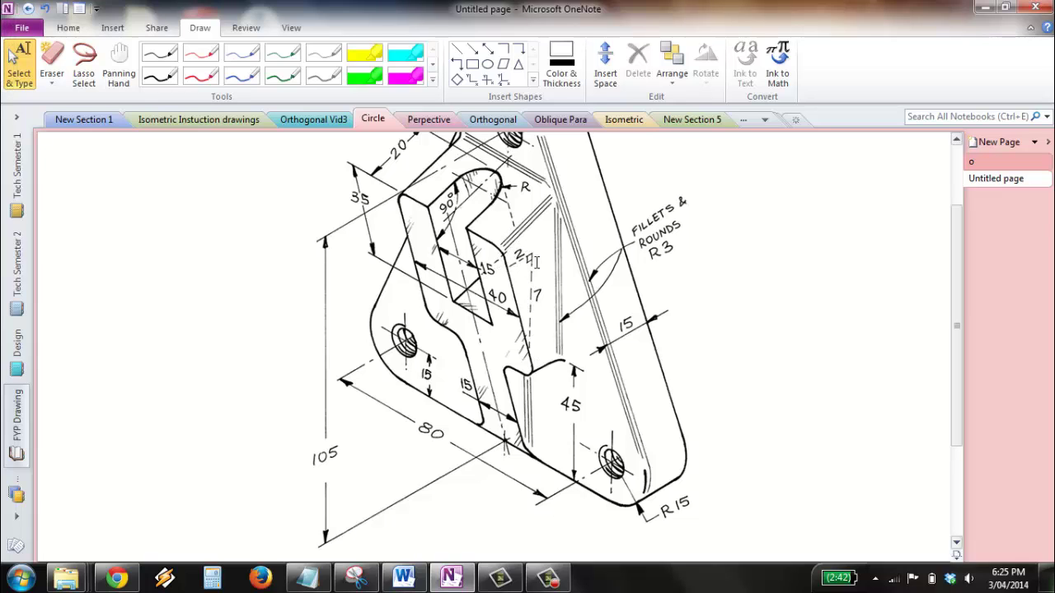
click(977, 161)
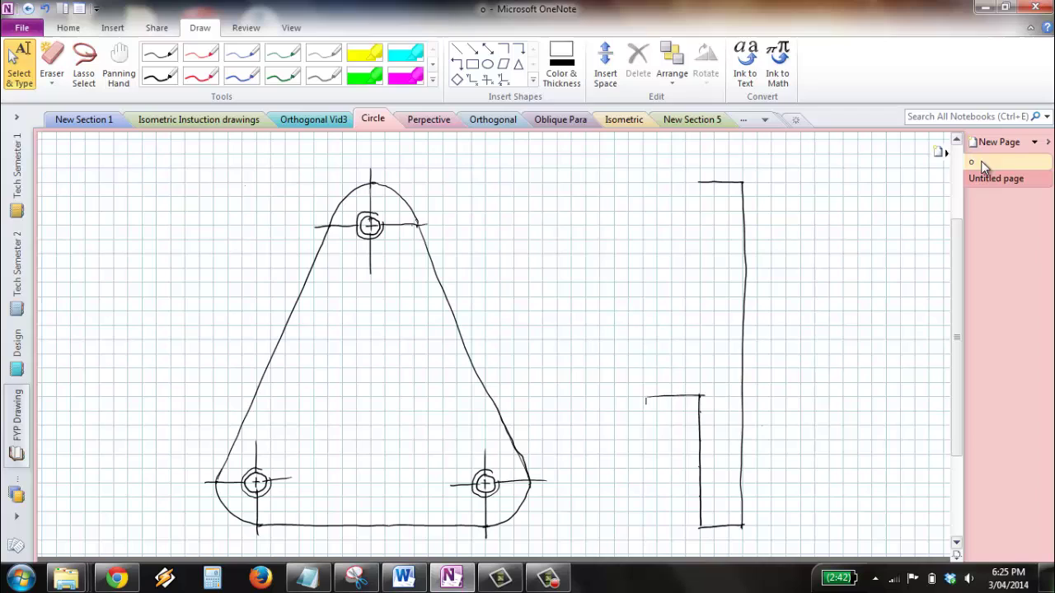
Draw the slanted edge from the base corner to the top dot and trim the ledge overhang
click(159, 53)
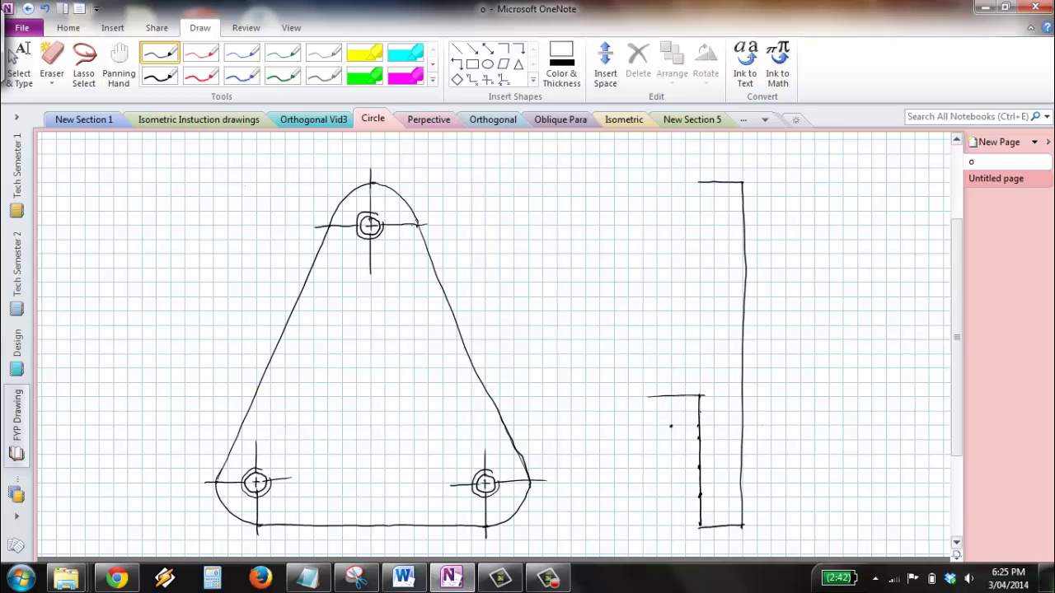
drag(672, 432, 700, 519)
drag(643, 323, 672, 426)
drag(660, 394, 661, 397)
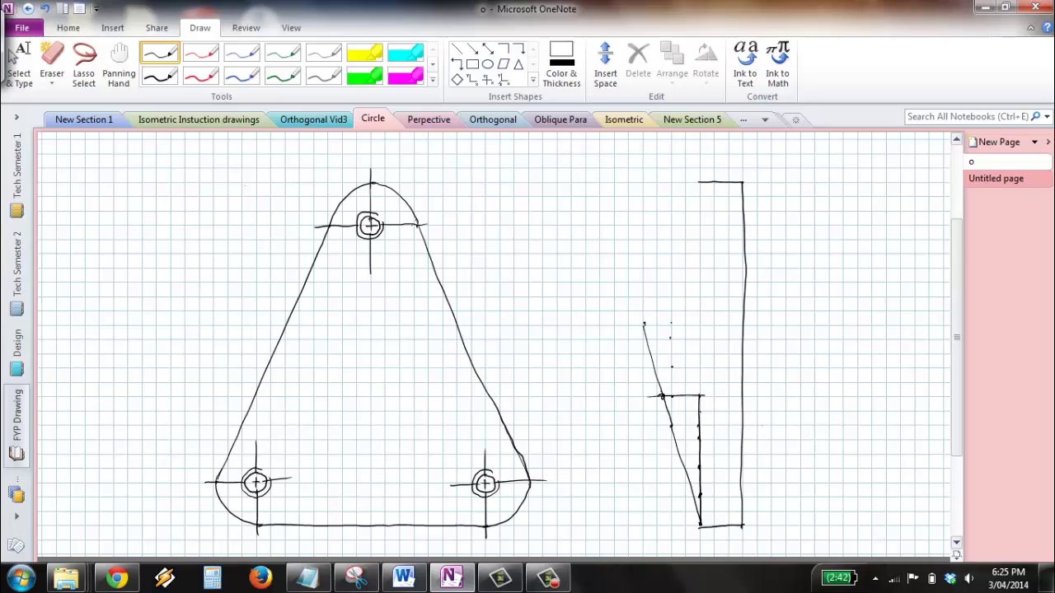
mouse_move(691, 397)
mouse_down()
mouse_move(678, 390)
mouse_move(699, 397)
mouse_up()
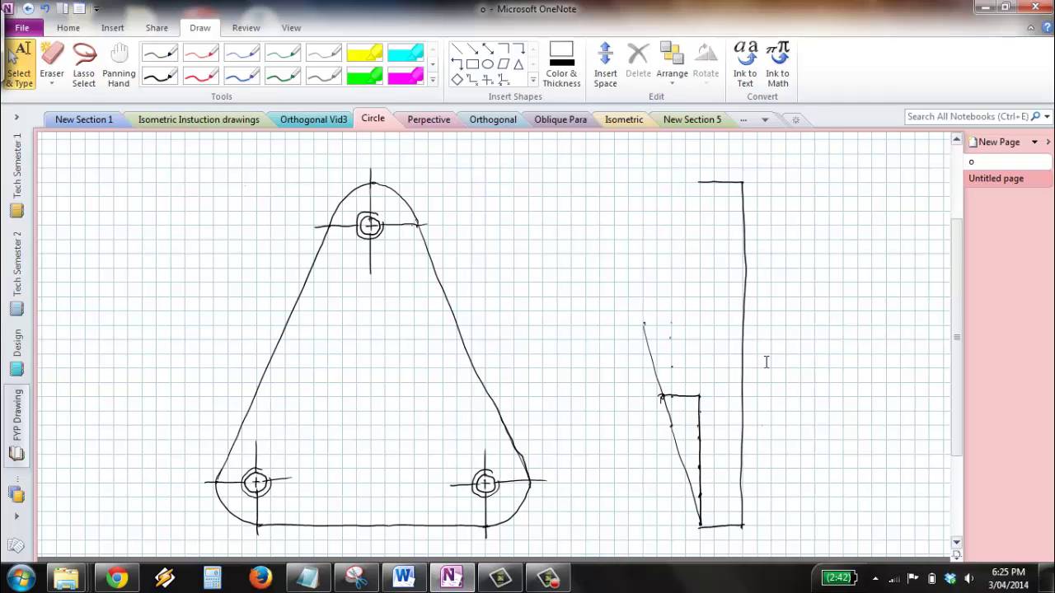
After checking the reference, erase and redraw the step's vertical edge firmly to the base
click(1010, 180)
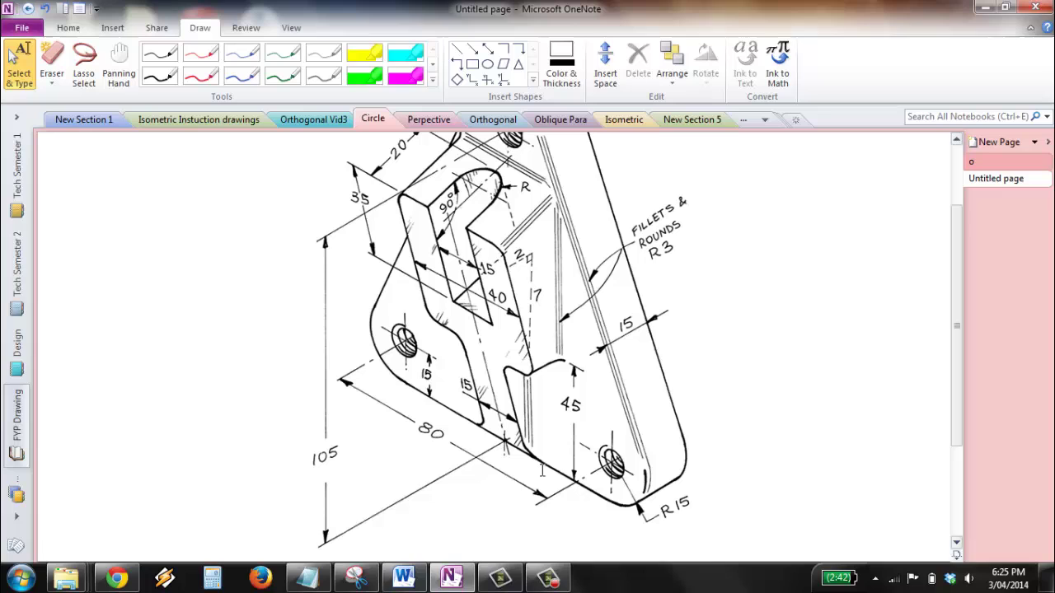
click(994, 165)
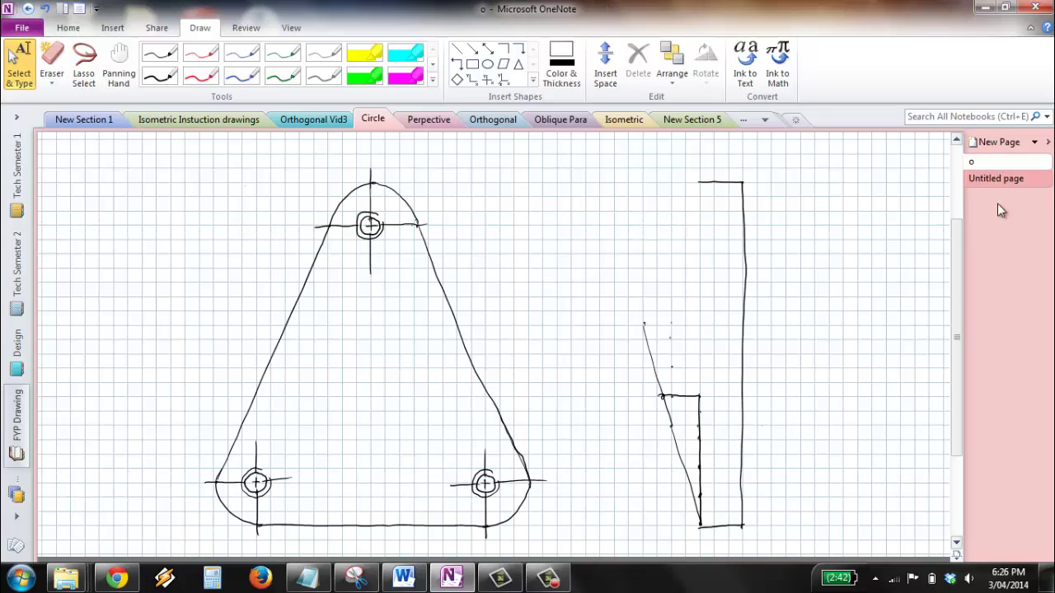
drag(700, 399, 700, 525)
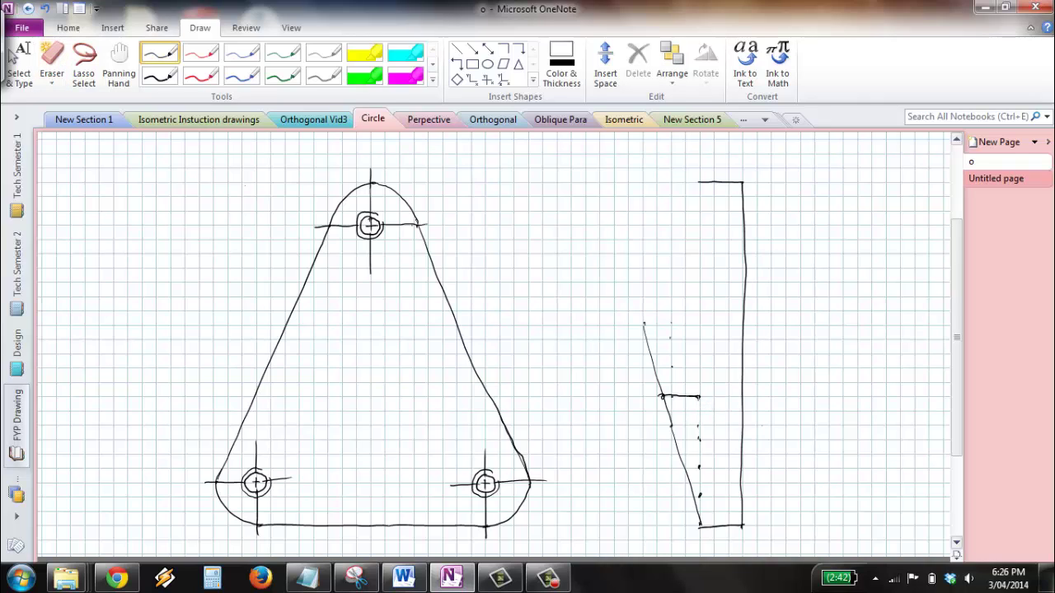
drag(699, 398, 699, 415)
mouse_move(698, 413)
mouse_down()
mouse_move(699, 519)
mouse_move(712, 526)
mouse_up()
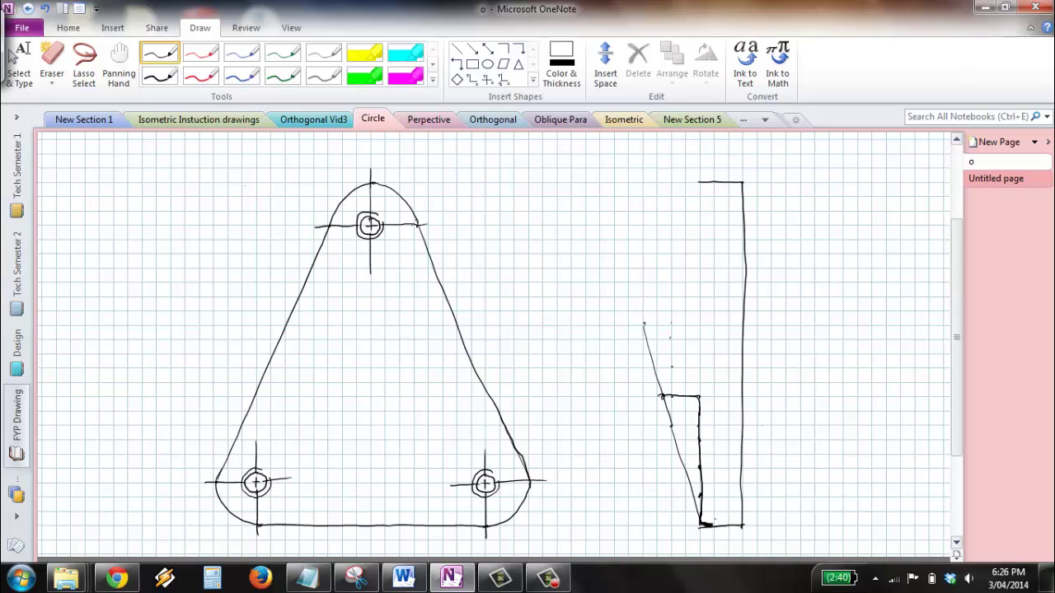
Erase the tall rectangle's bottom line and go back to the pen
click(51, 64)
click(722, 526)
click(159, 53)
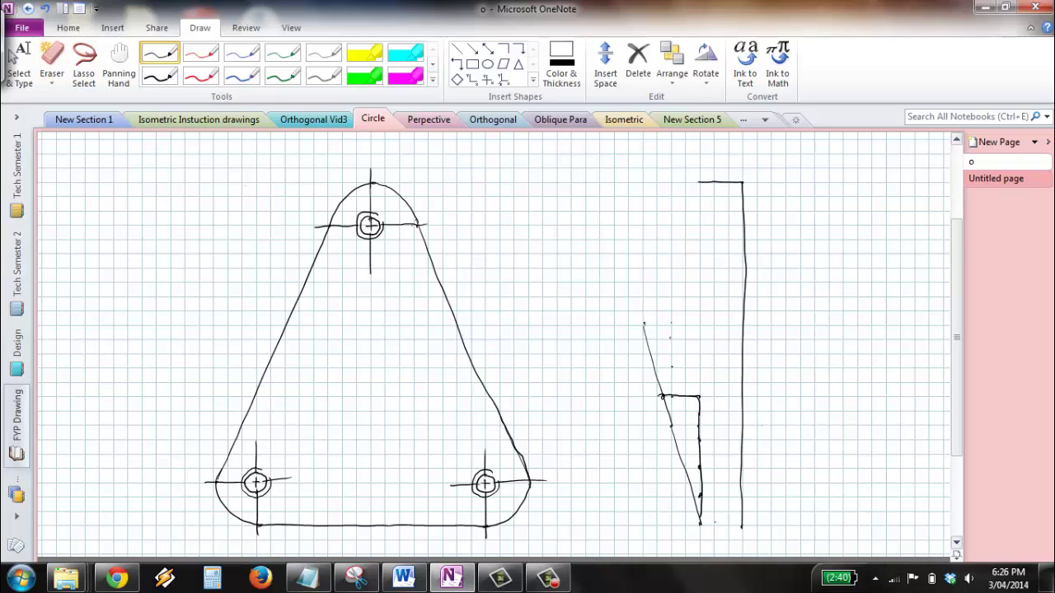
Touch up the side view's bottom-left corner and draw a dashed line across the triangle's middle
drag(700, 522, 742, 525)
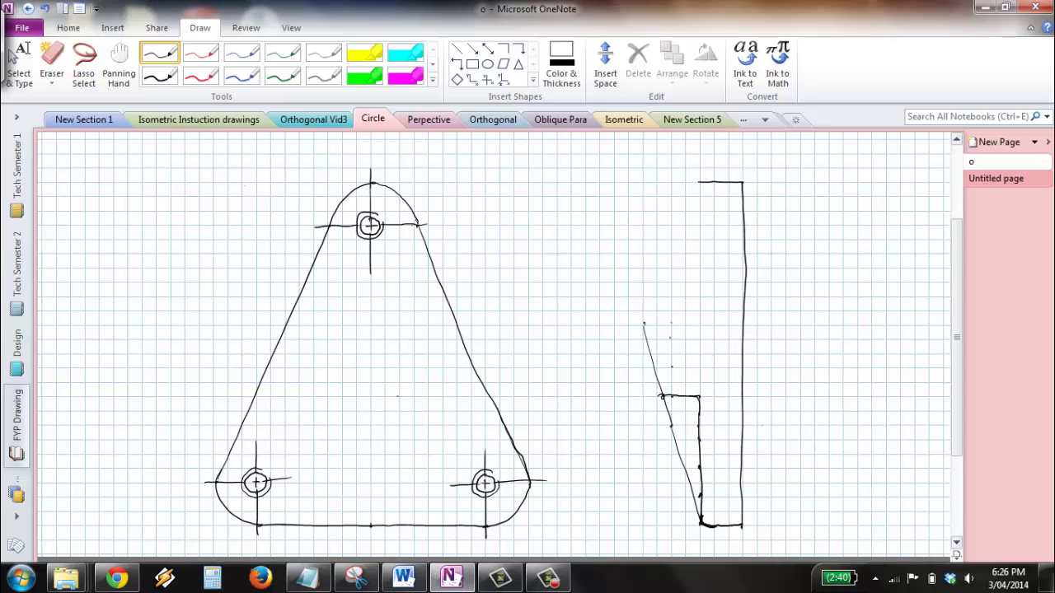
drag(332, 396, 342, 397)
drag(408, 400, 421, 399)
Draw the slot's two vertical edges up from the base and add a hook atop the left one
drag(350, 528, 353, 402)
drag(393, 528, 392, 399)
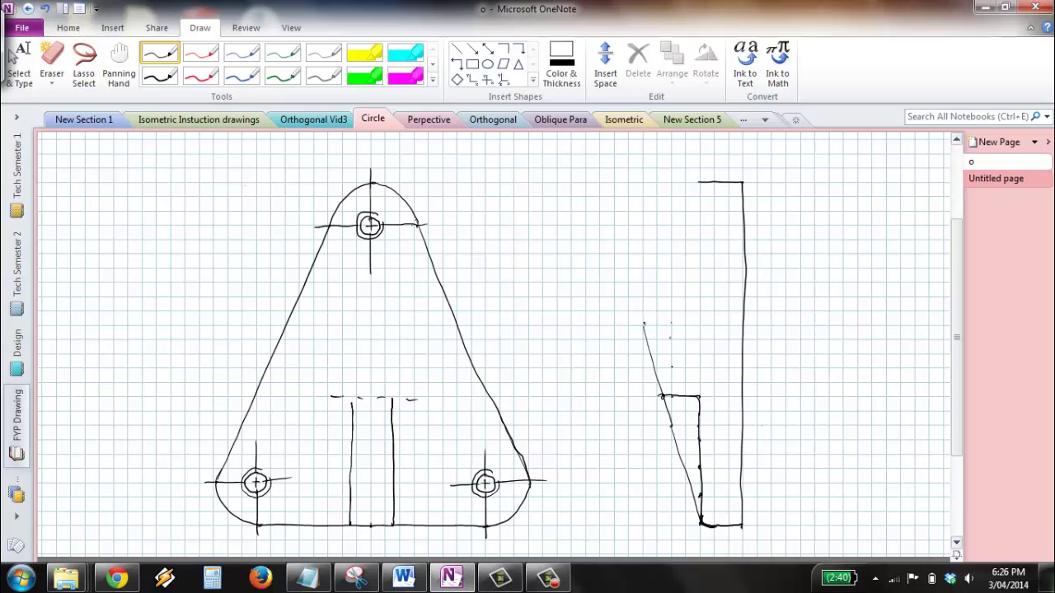
mouse_move(353, 415)
mouse_down()
mouse_move(348, 399)
mouse_move(401, 398)
mouse_up()
click(11, 52)
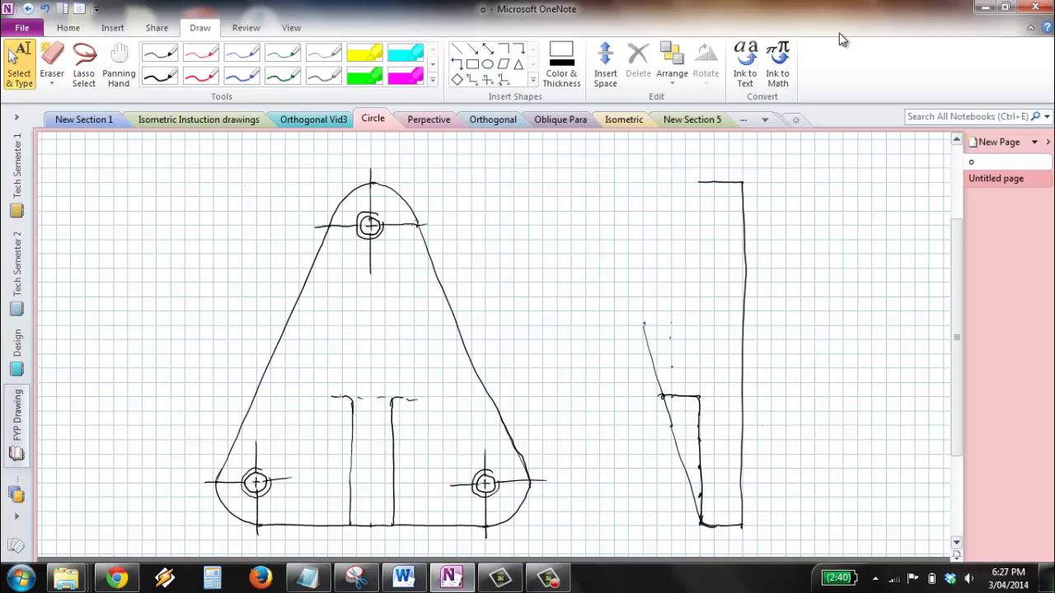
click(988, 179)
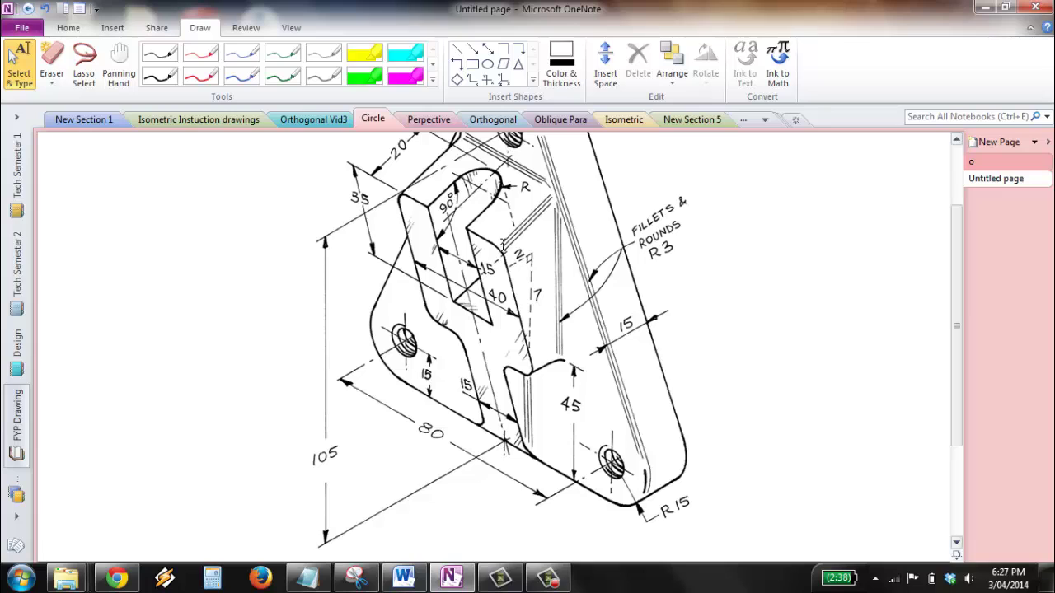
scroll(508, 223, up, 3)
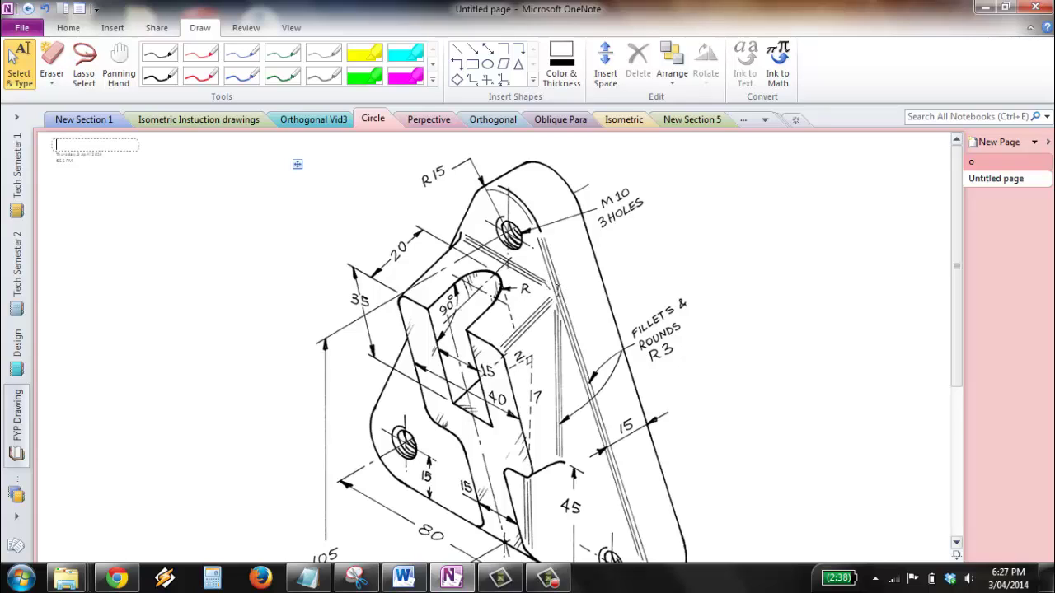
scroll(557, 293, down, 3)
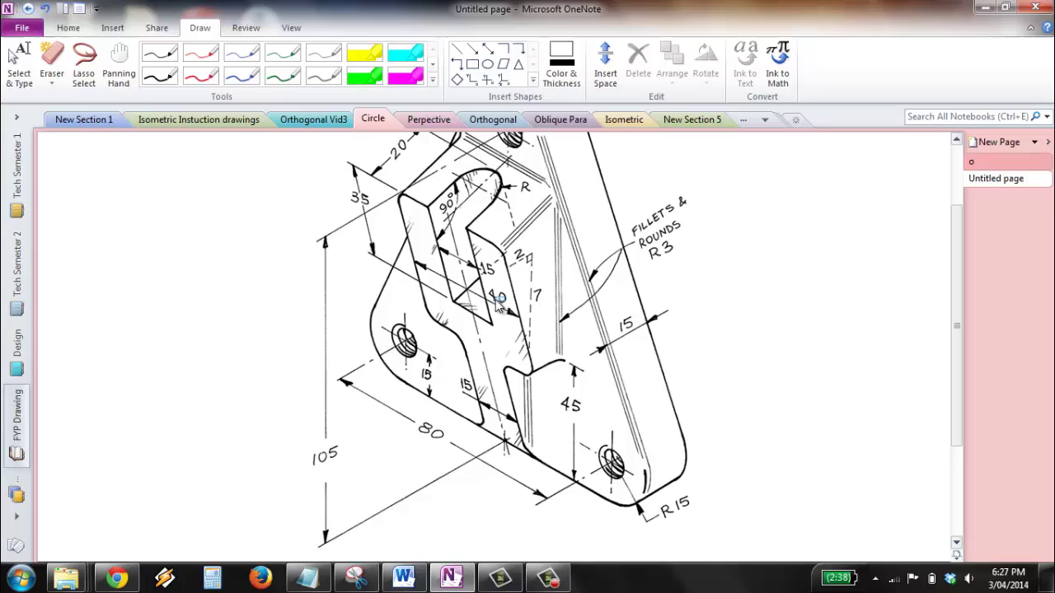
key(Escape)
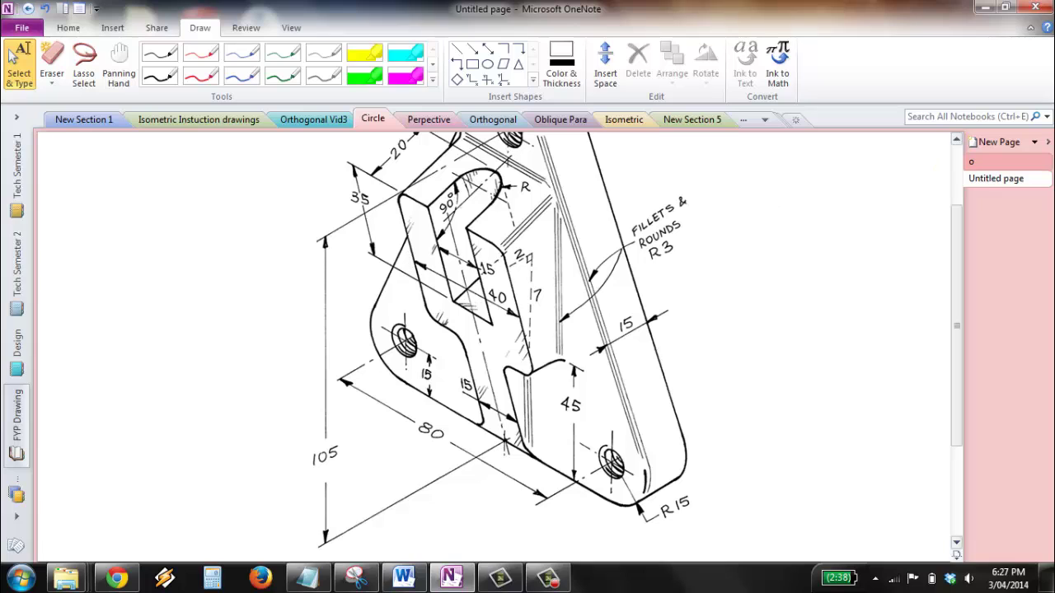
click(972, 162)
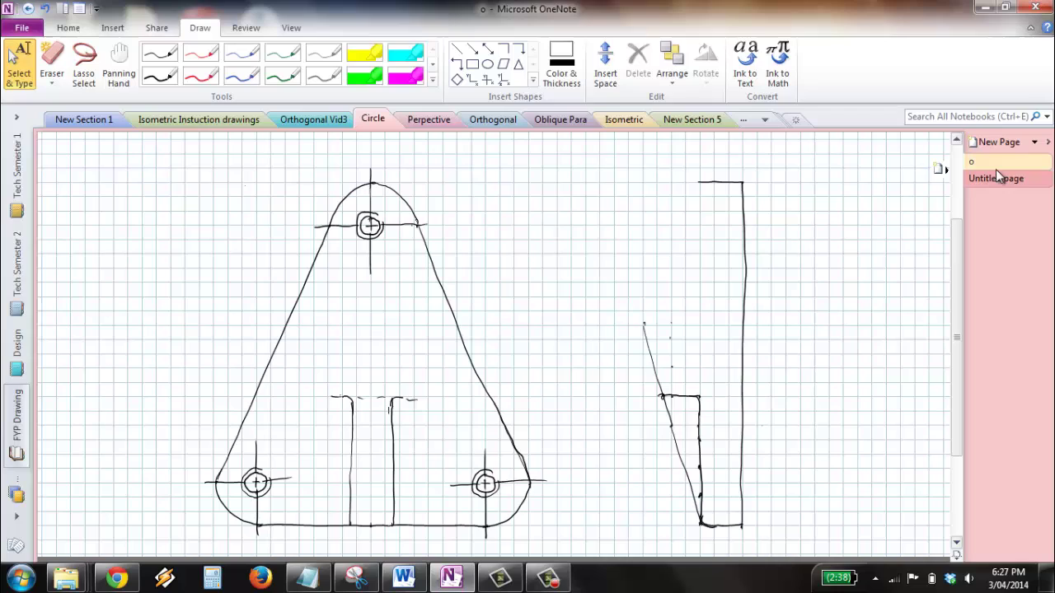
Draw the rectangle's tall left side from the slot top up to the plate's slanted edge in black ink
click(159, 53)
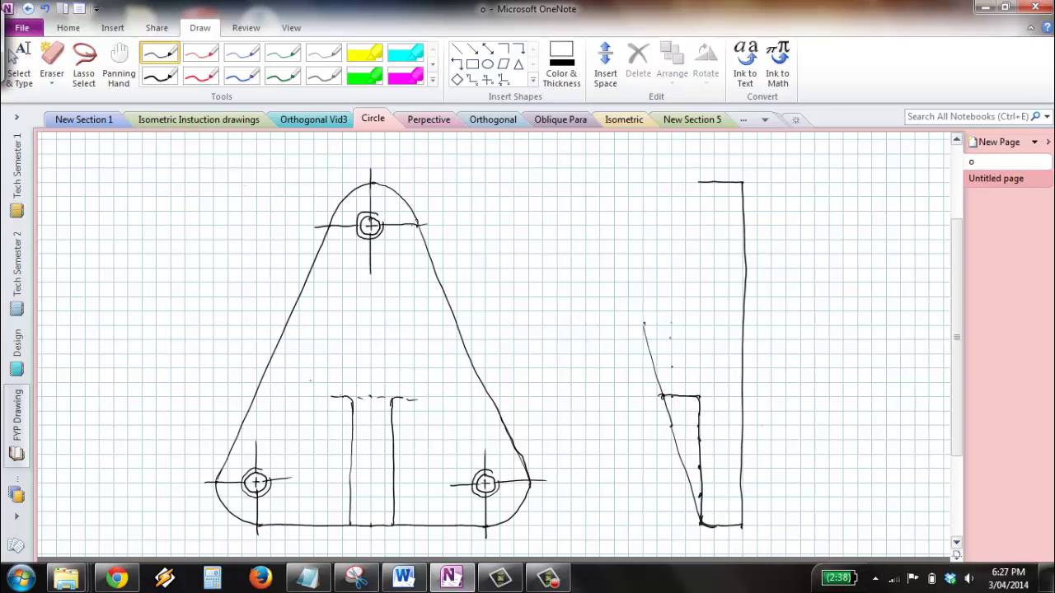
mouse_move(313, 397)
mouse_down()
mouse_move(330, 397)
mouse_move(314, 396)
mouse_move(314, 267)
mouse_up()
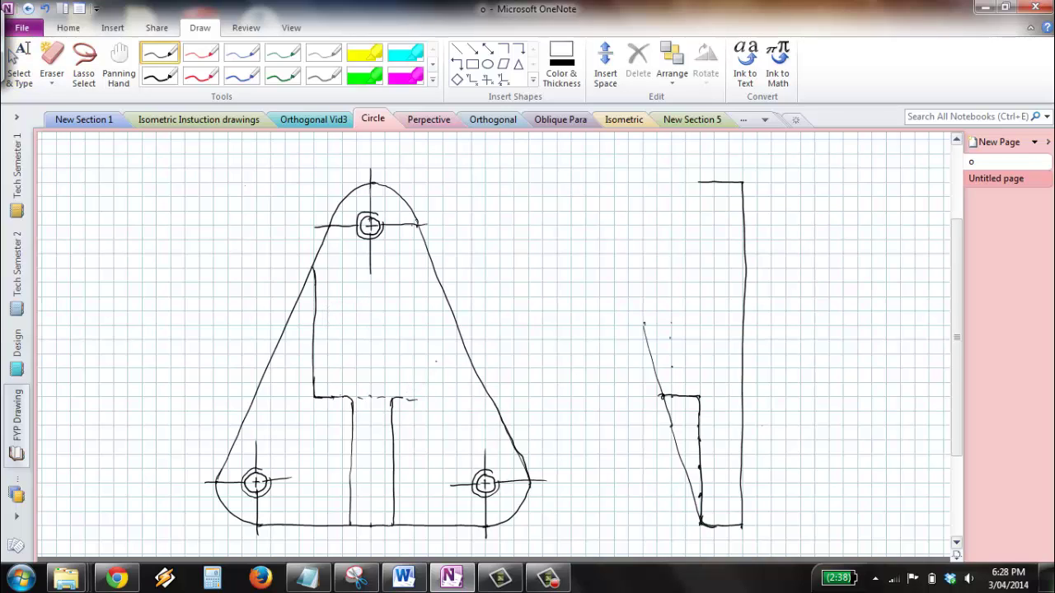
Draw the rectangle's right side above the slot and extend the side view's slanted edge upward
drag(415, 399, 427, 397)
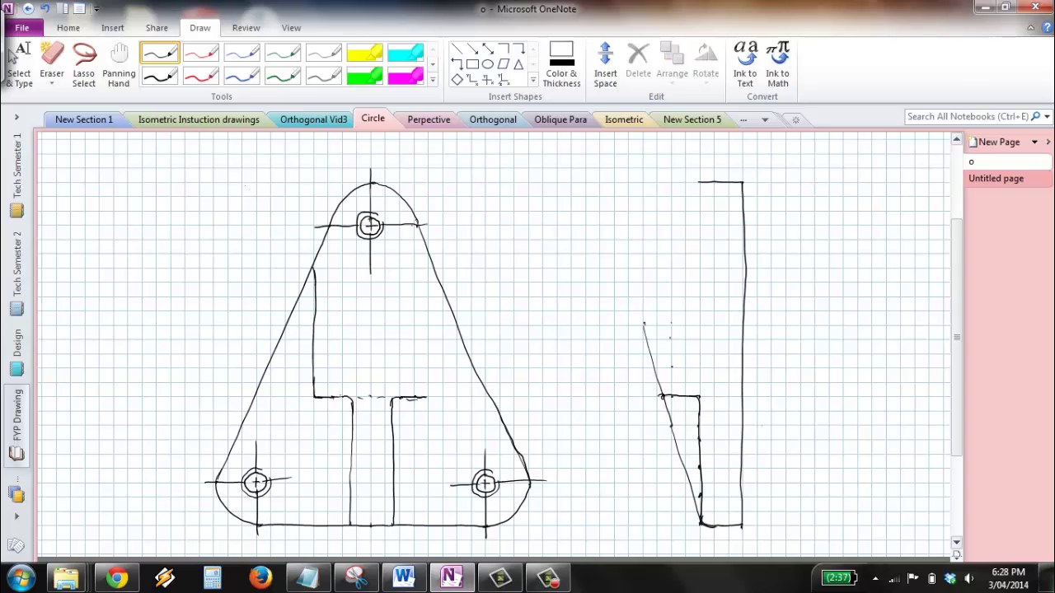
drag(428, 261, 427, 397)
drag(643, 323, 593, 206)
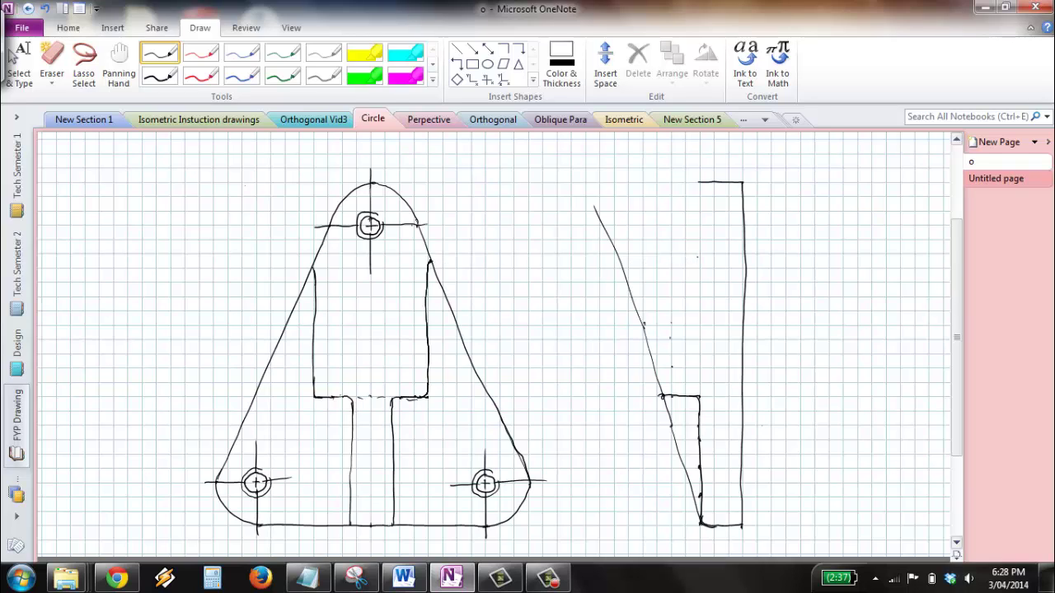
click(700, 260)
Check the isometric reference page and return to sketch page 'o'
click(15, 60)
click(985, 178)
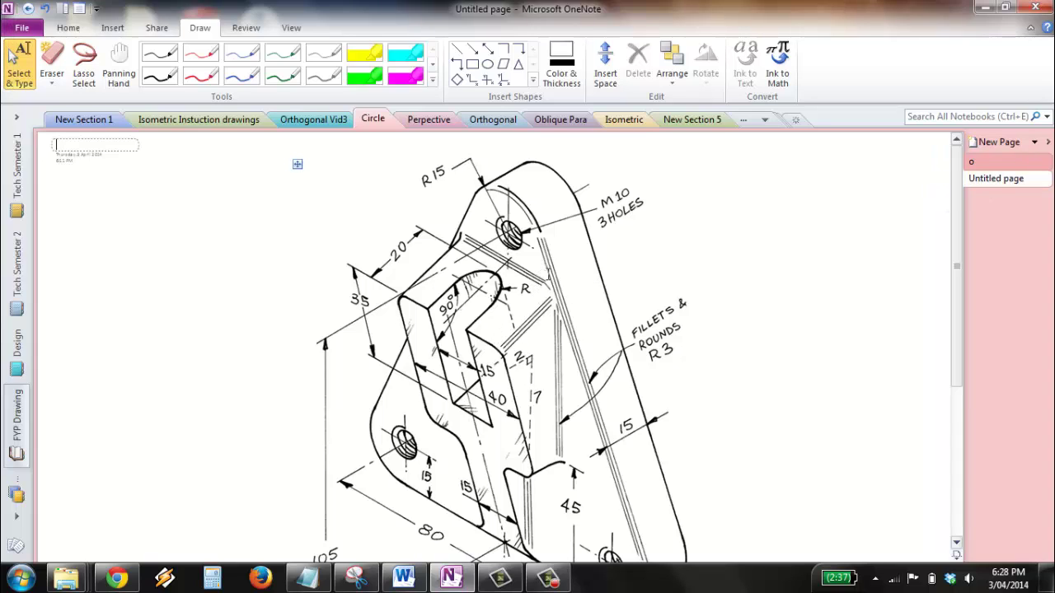
click(987, 163)
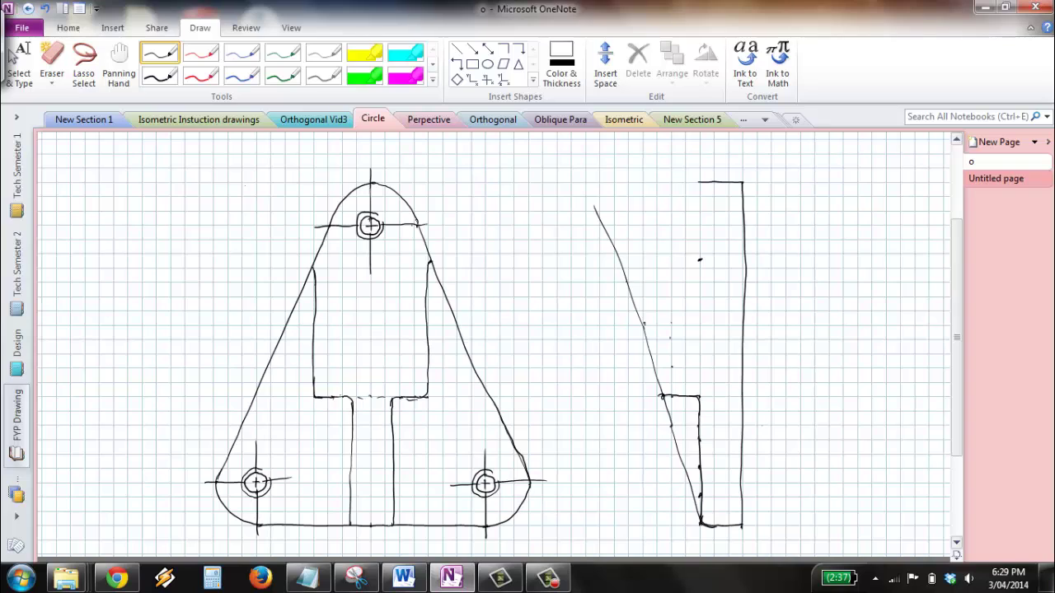
Draw the angled edge off the slanted line and join it up to the back plate
drag(629, 283, 701, 260)
mouse_move(700, 251)
mouse_down()
mouse_move(691, 265)
mouse_move(700, 183)
mouse_up()
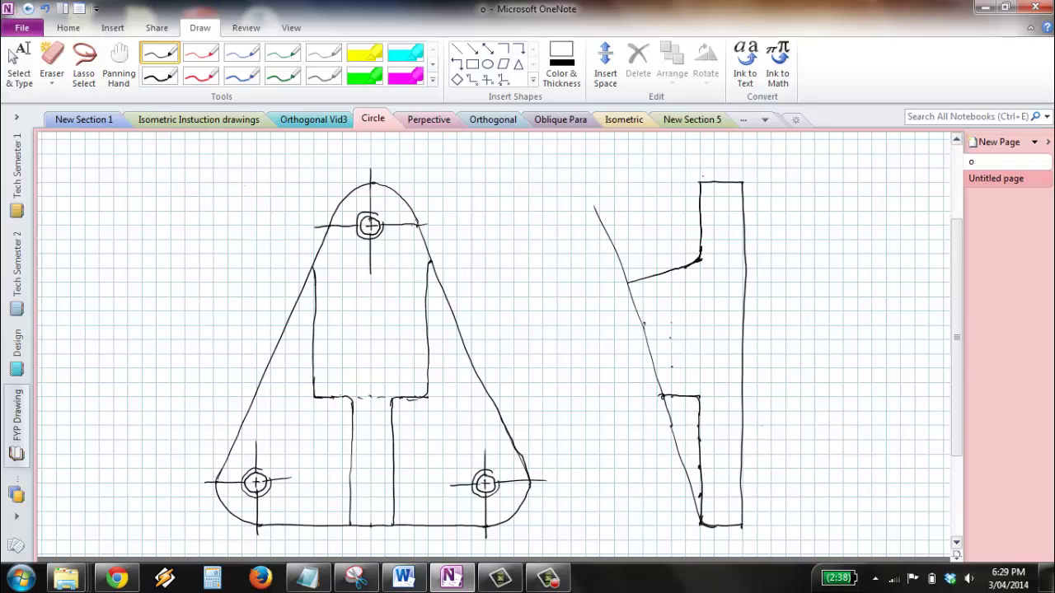
click(19, 66)
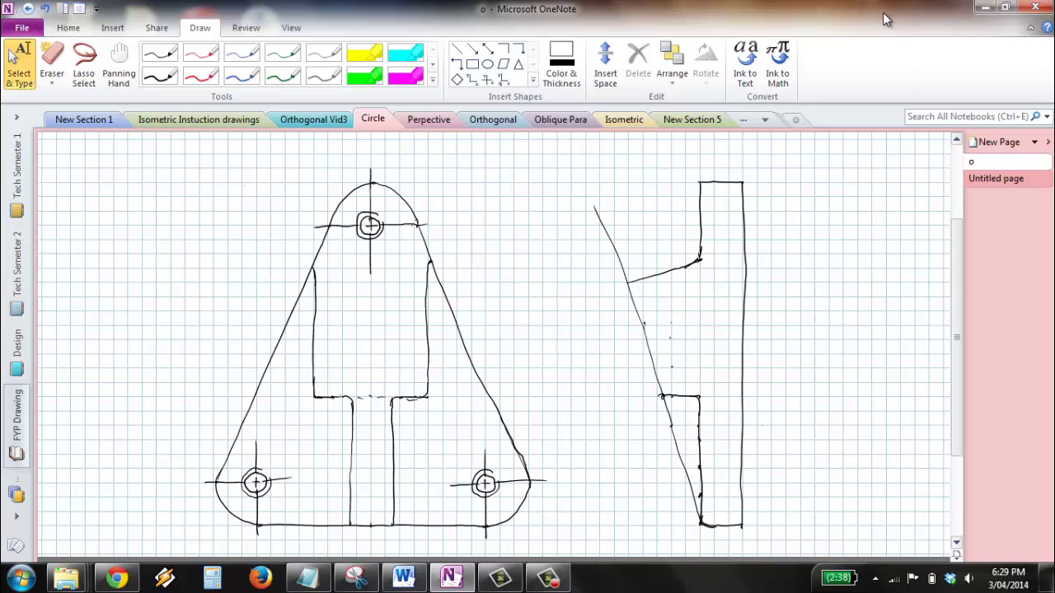
click(995, 180)
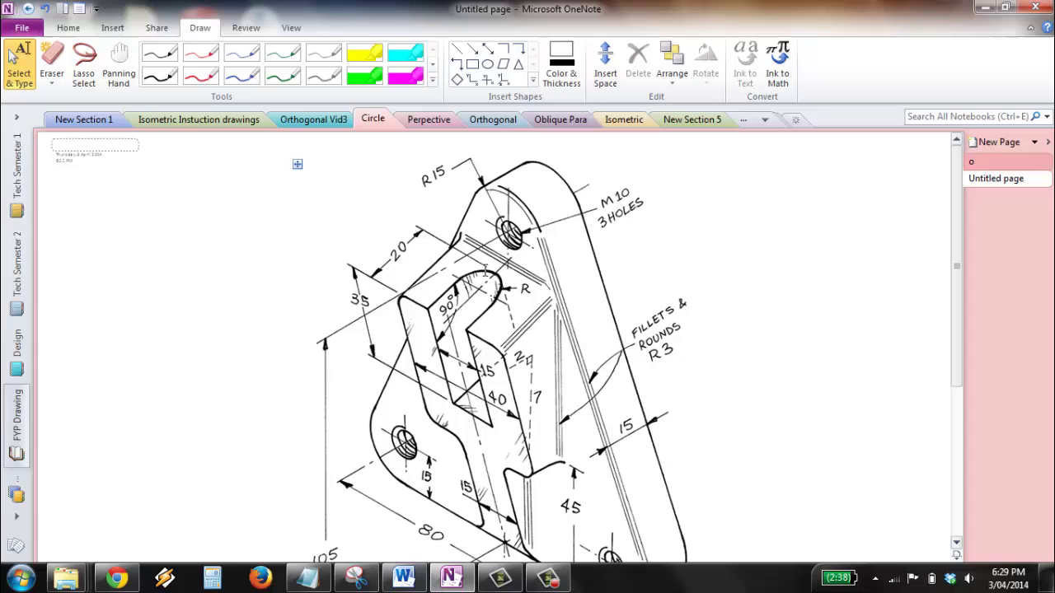
click(982, 165)
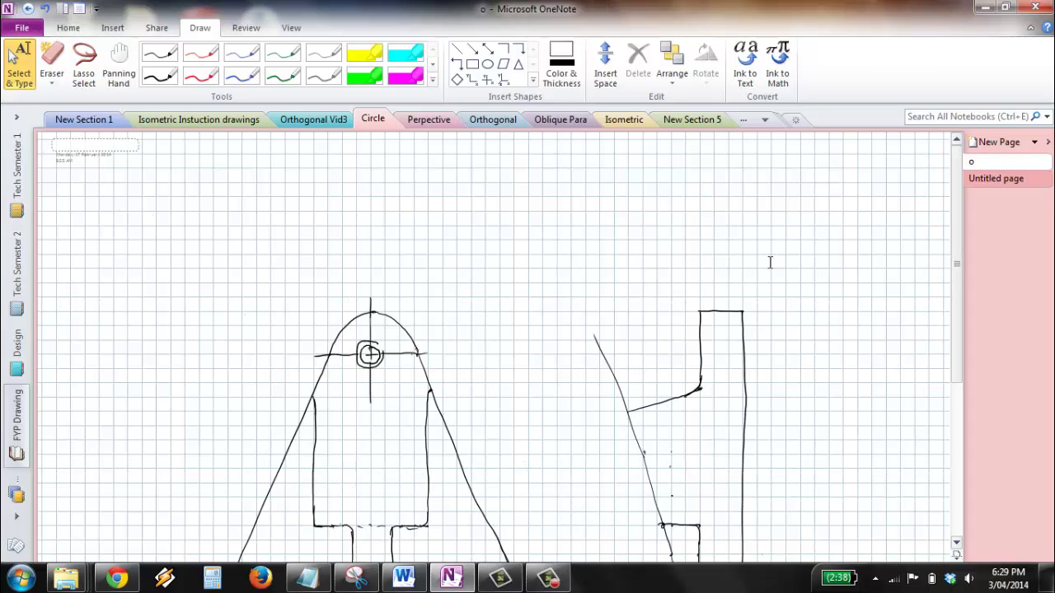
scroll(742, 264, down, 3)
scroll(786, 252, up, 3)
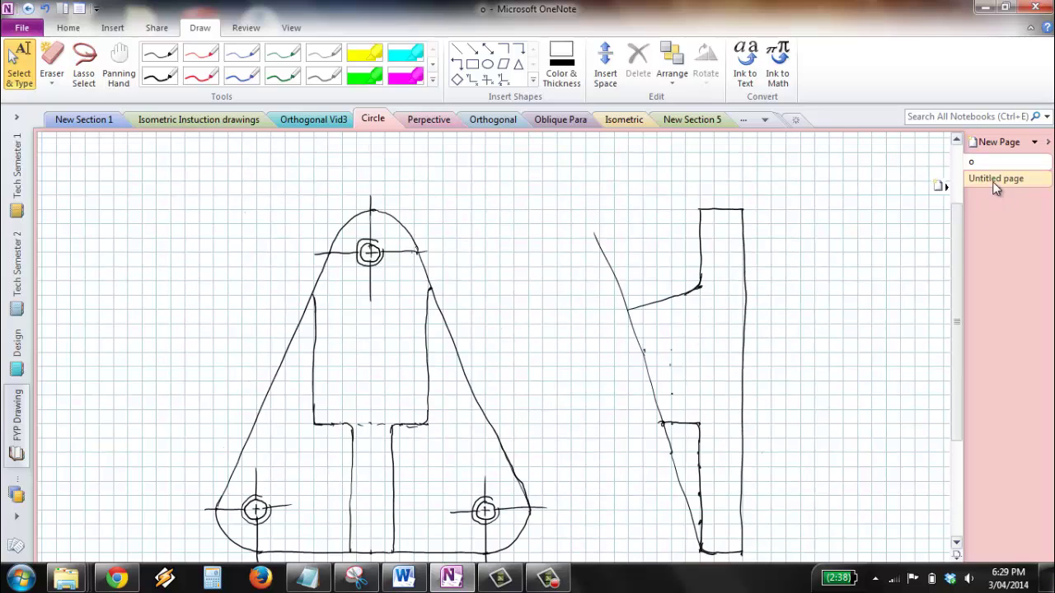
click(989, 178)
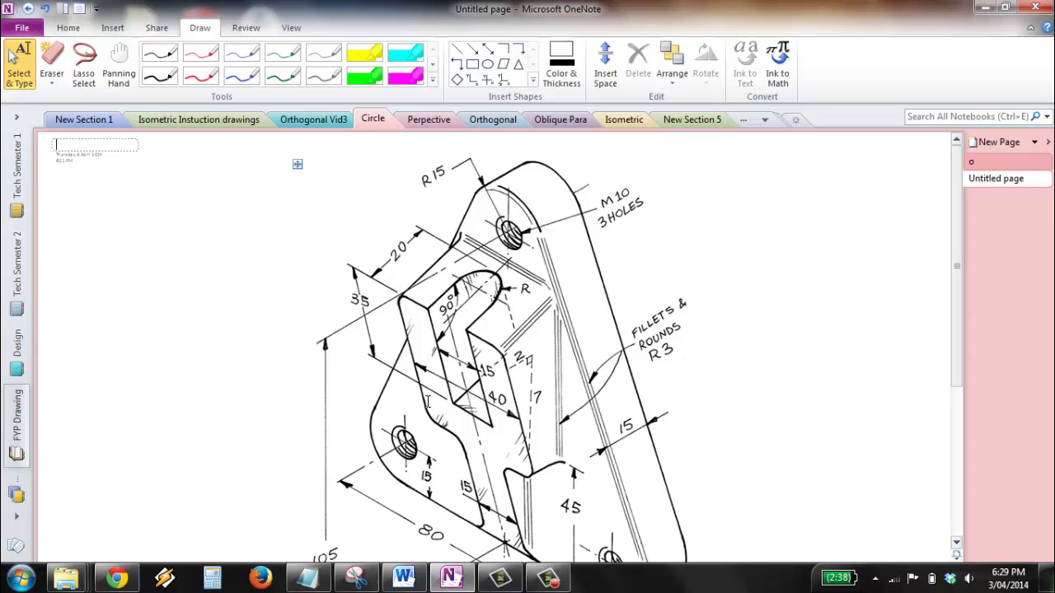
click(989, 161)
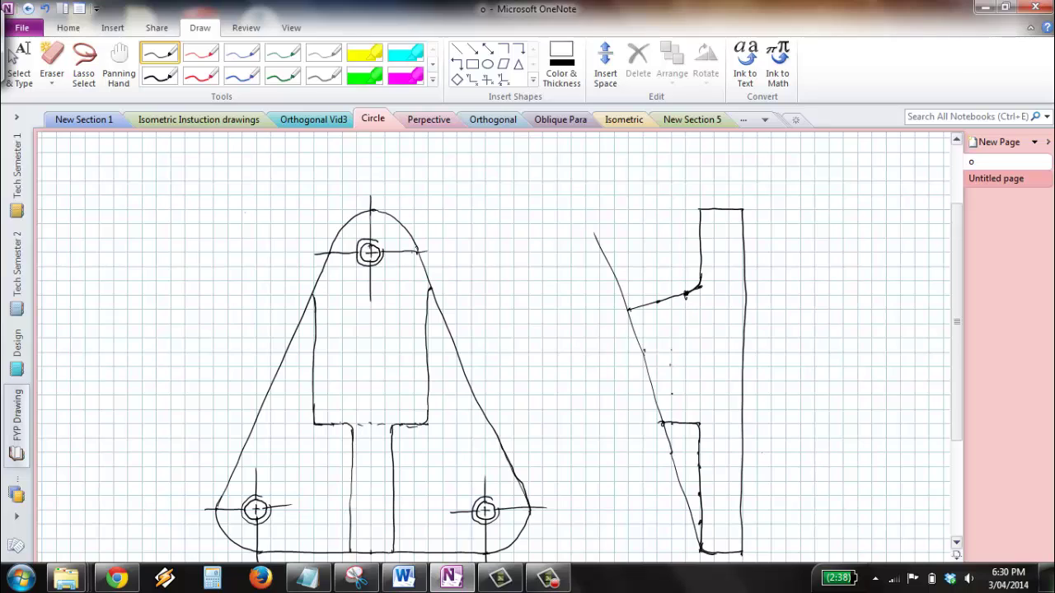
Outline the tilted slot block from the side-view junction, then darken its right and bottom edges
drag(687, 295, 701, 338)
drag(703, 348, 717, 376)
drag(699, 330, 716, 375)
mouse_move(716, 377)
mouse_down()
mouse_move(671, 394)
mouse_move(722, 378)
mouse_up()
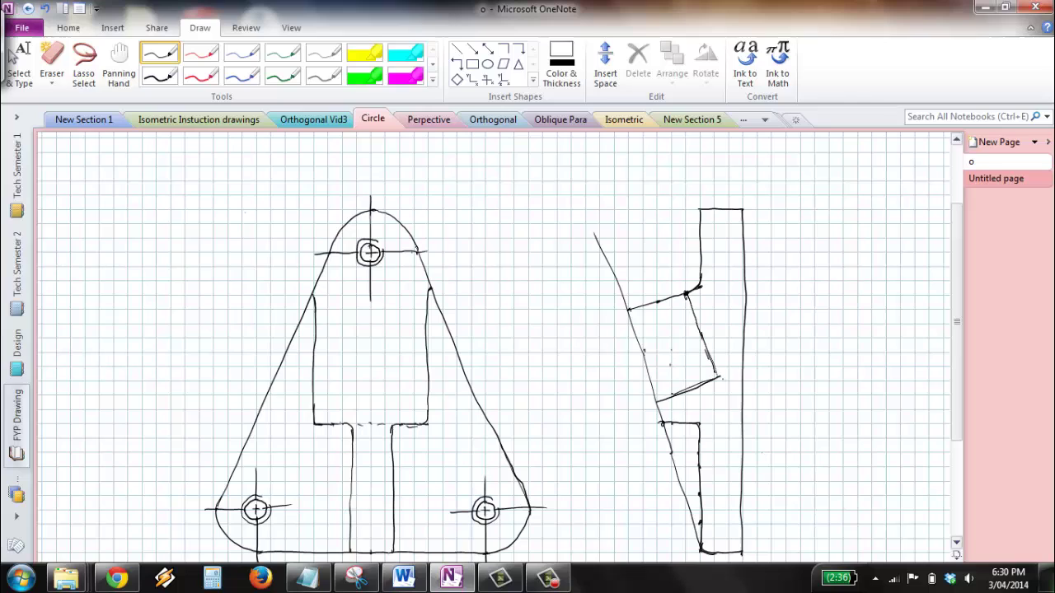
key(Menu)
key(Escape)
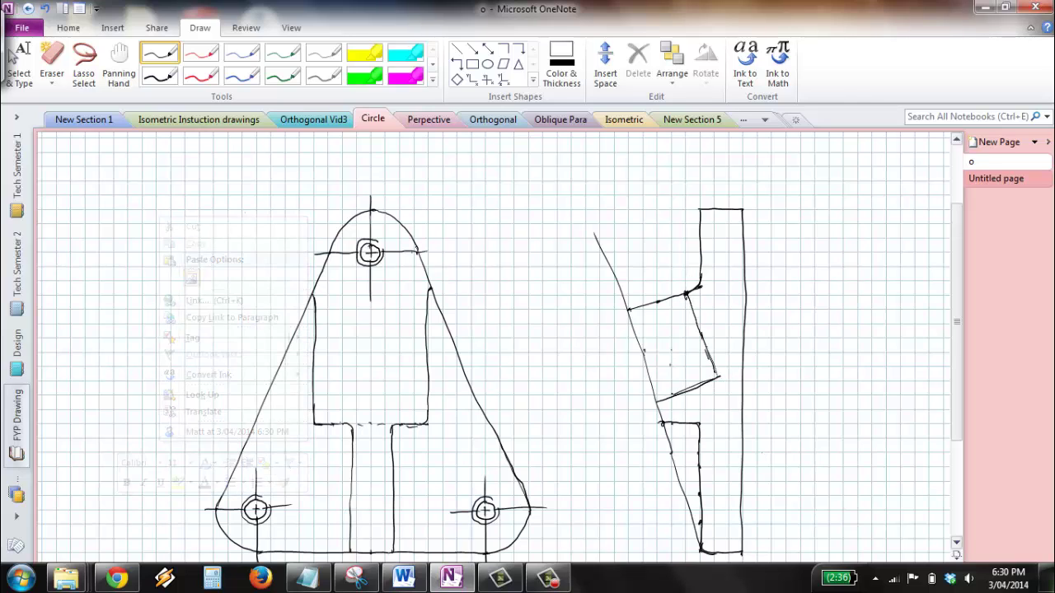
mouse_move(717, 373)
mouse_down()
mouse_move(686, 295)
mouse_move(708, 351)
mouse_up()
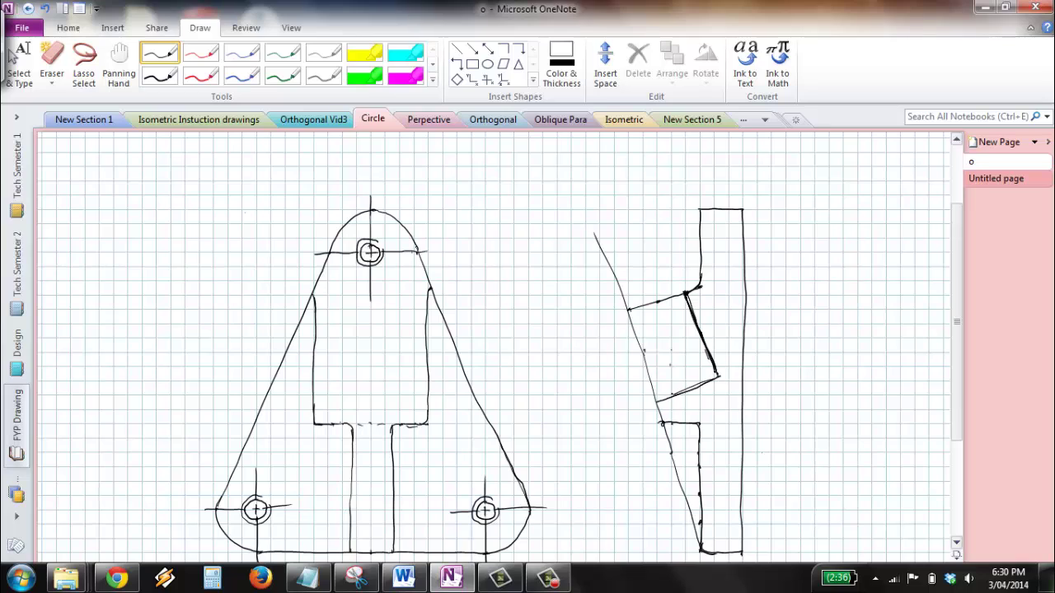
drag(663, 400, 721, 376)
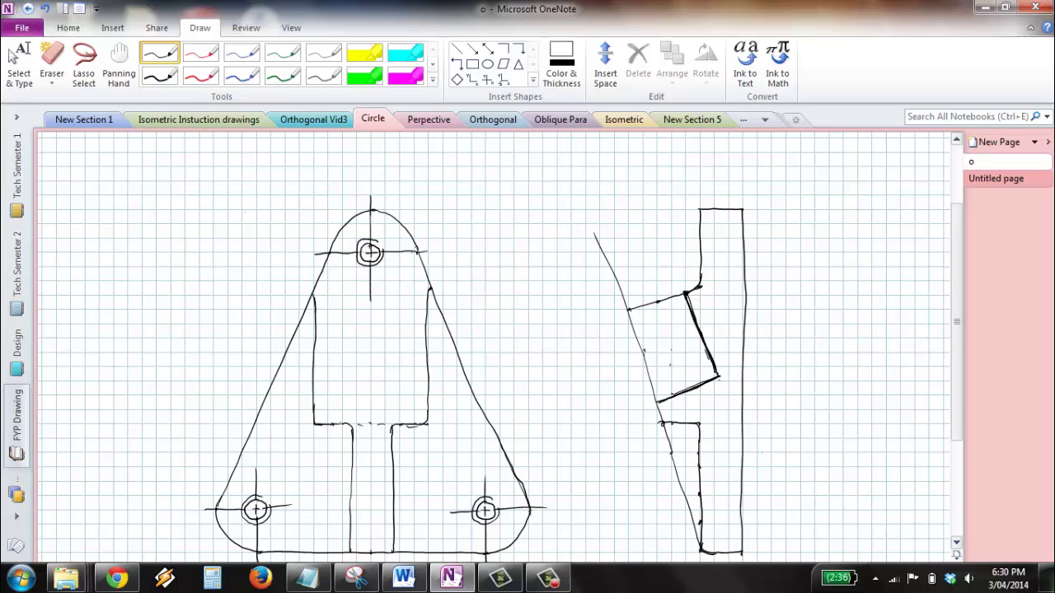
Draw the long centre line up through the front view and extend it above the top hole
click(18, 62)
scroll(511, 239, down, 3)
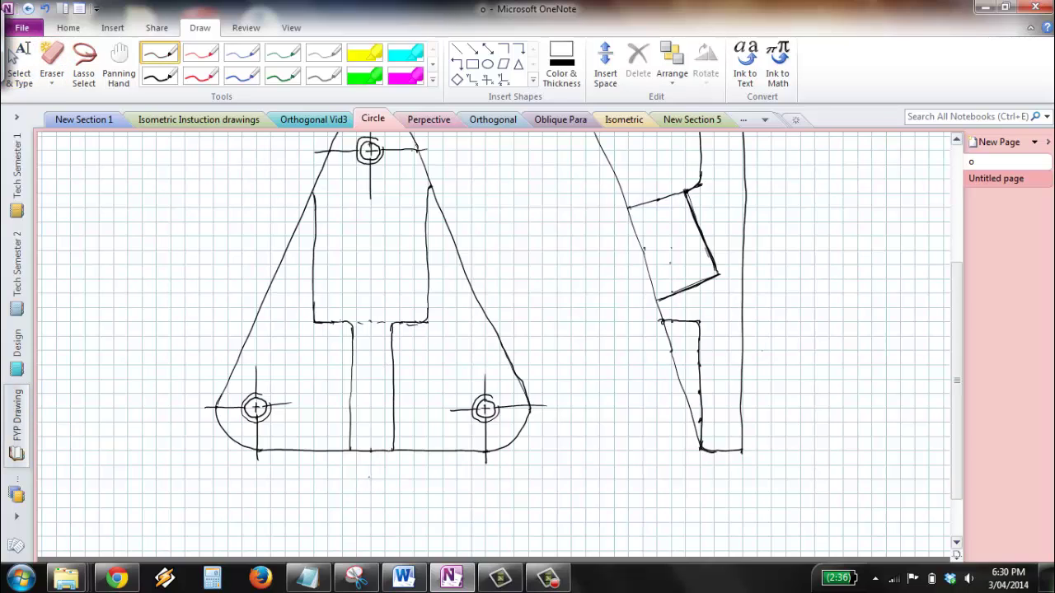
drag(369, 519, 372, 236)
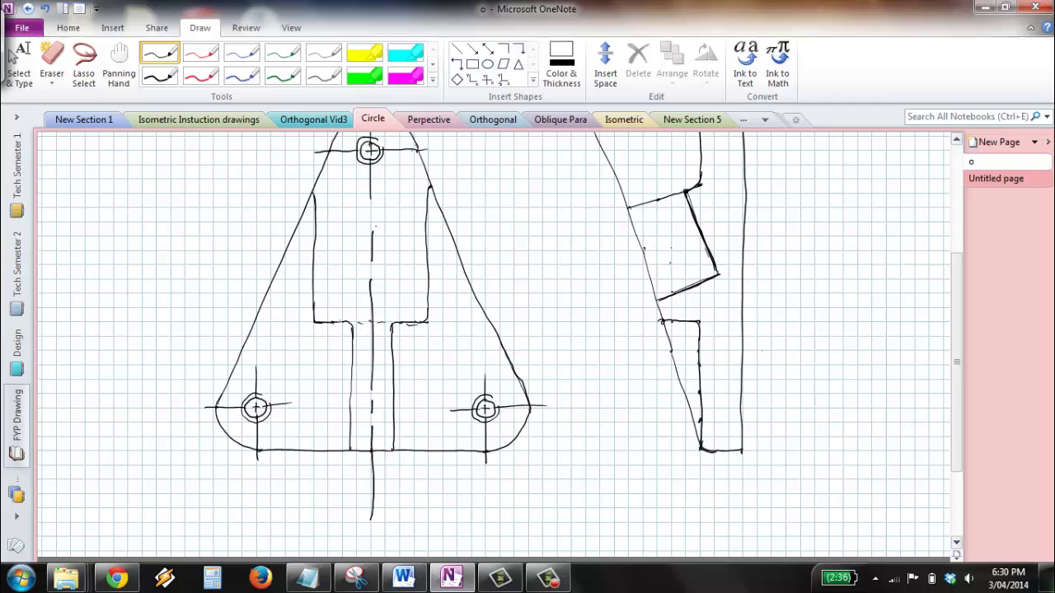
scroll(404, 329, up, 3)
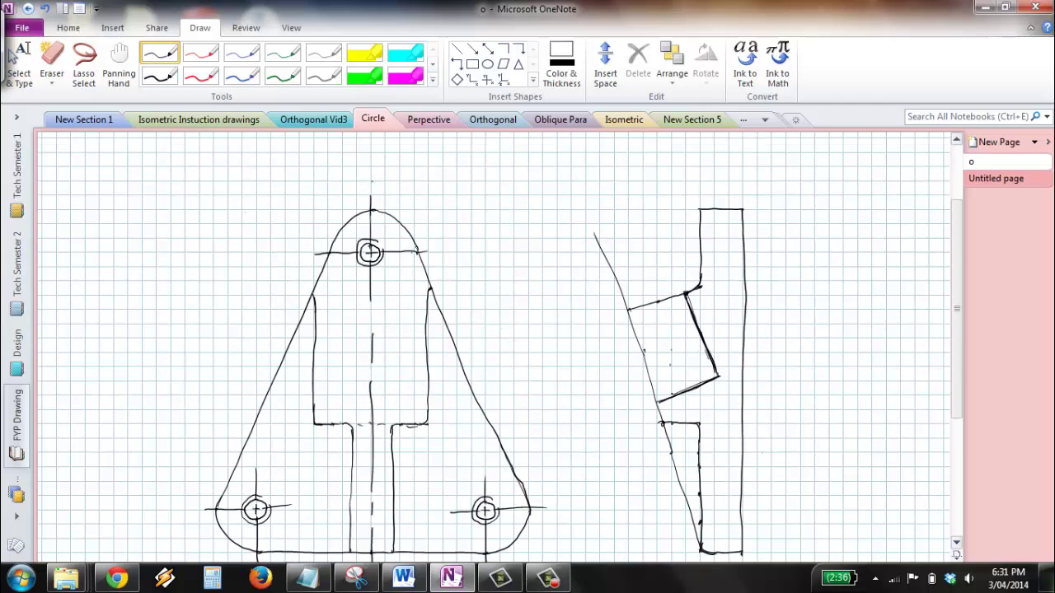
drag(370, 188, 371, 136)
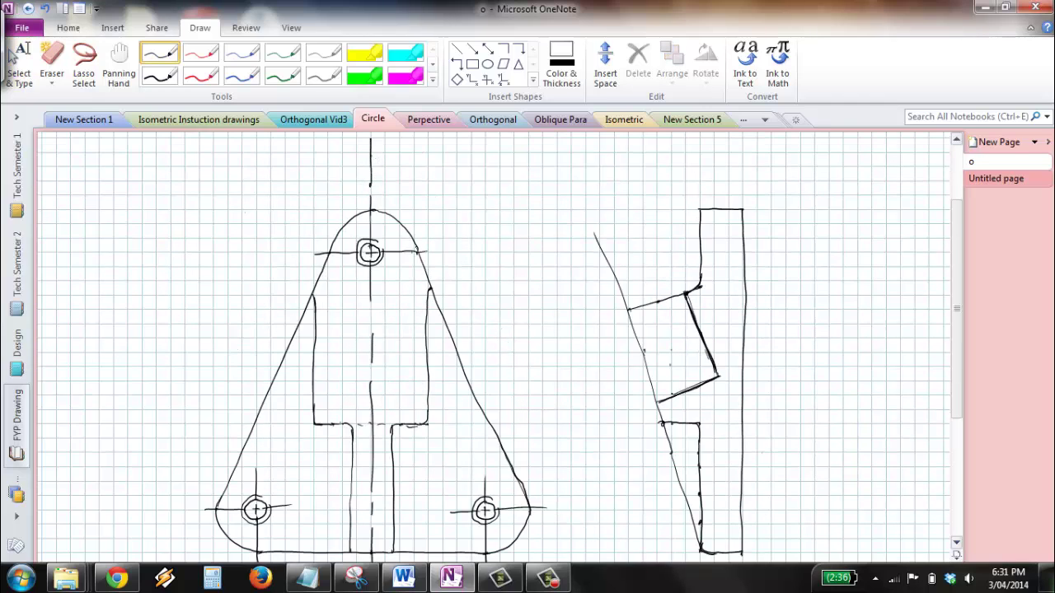
scroll(495, 346, up, 3)
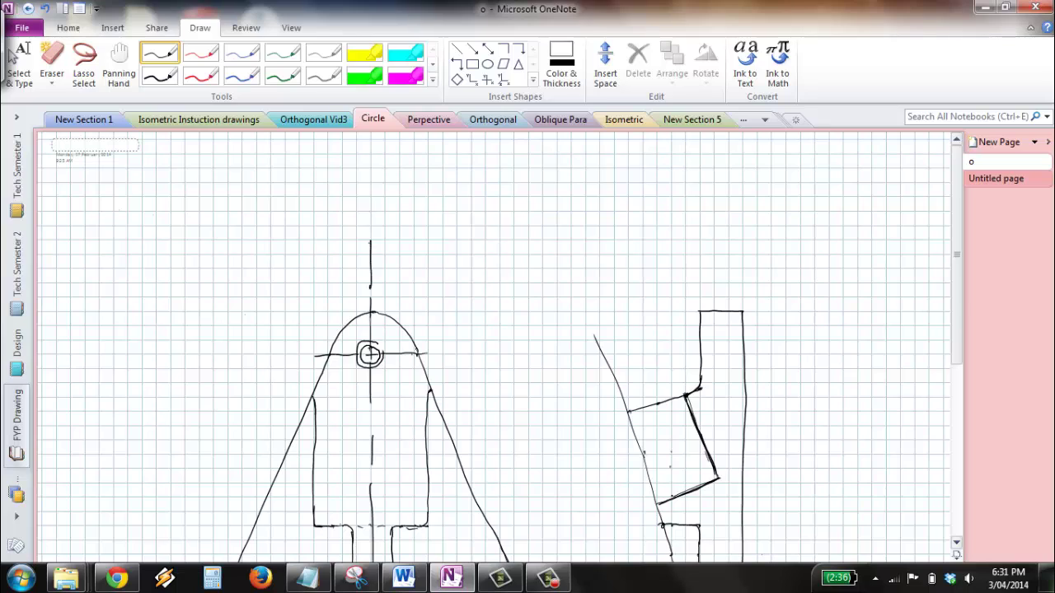
Add cutting-plane arrows at the top and bottom ends of the front view's centre line
mouse_move(371, 251)
mouse_down()
mouse_move(371, 231)
mouse_move(371, 250)
mouse_move(373, 239)
mouse_move(419, 249)
mouse_up()
click(11, 57)
scroll(414, 240, down, 5)
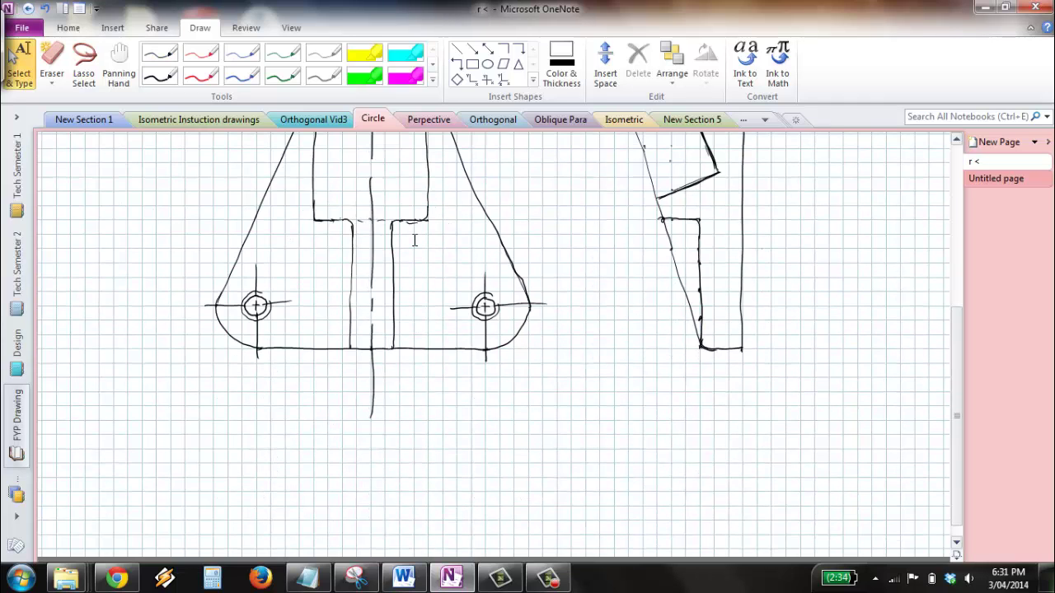
click(159, 52)
drag(377, 407, 422, 412)
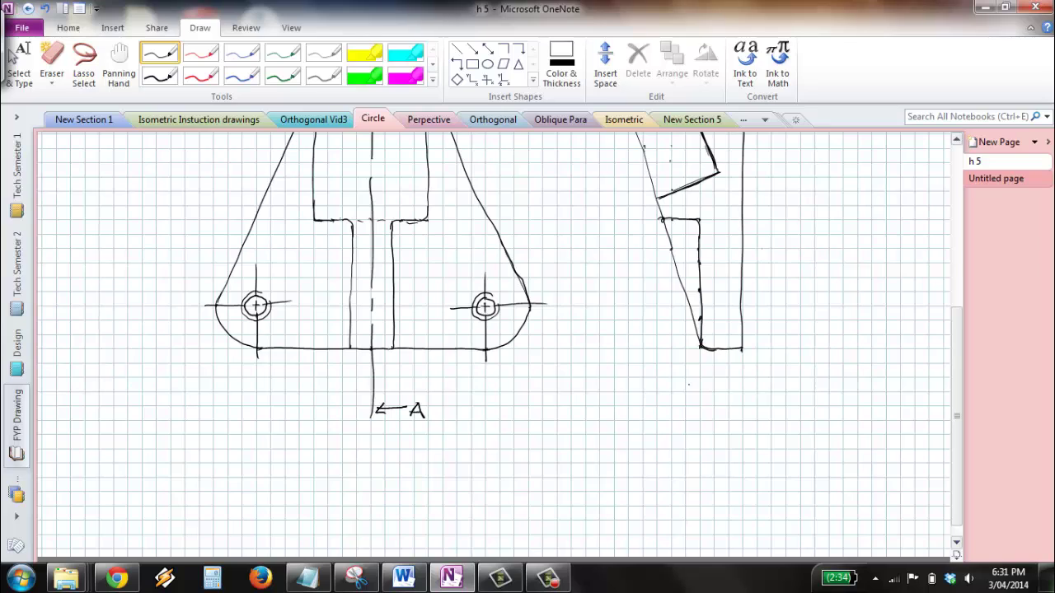
Handwrite 'Section A-A' beneath the side view
drag(692, 383, 681, 396)
drag(695, 393, 707, 395)
mouse_move(718, 389)
mouse_down()
mouse_move(708, 394)
mouse_move(719, 398)
mouse_up()
mouse_move(725, 383)
mouse_down()
mouse_move(728, 396)
mouse_move(734, 388)
mouse_up()
mouse_move(736, 387)
mouse_down()
mouse_move(765, 395)
mouse_move(782, 381)
mouse_move(787, 397)
mouse_up()
drag(775, 391, 797, 390)
mouse_move(799, 396)
mouse_down()
mouse_move(807, 379)
mouse_move(815, 395)
mouse_up()
drag(800, 391, 813, 391)
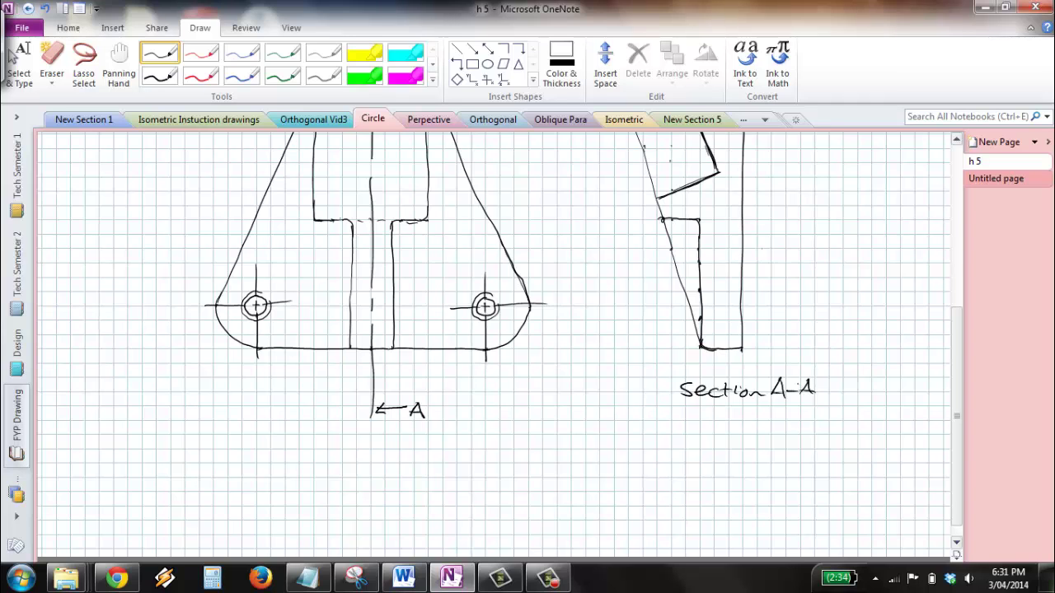
scroll(494, 346, up, 5)
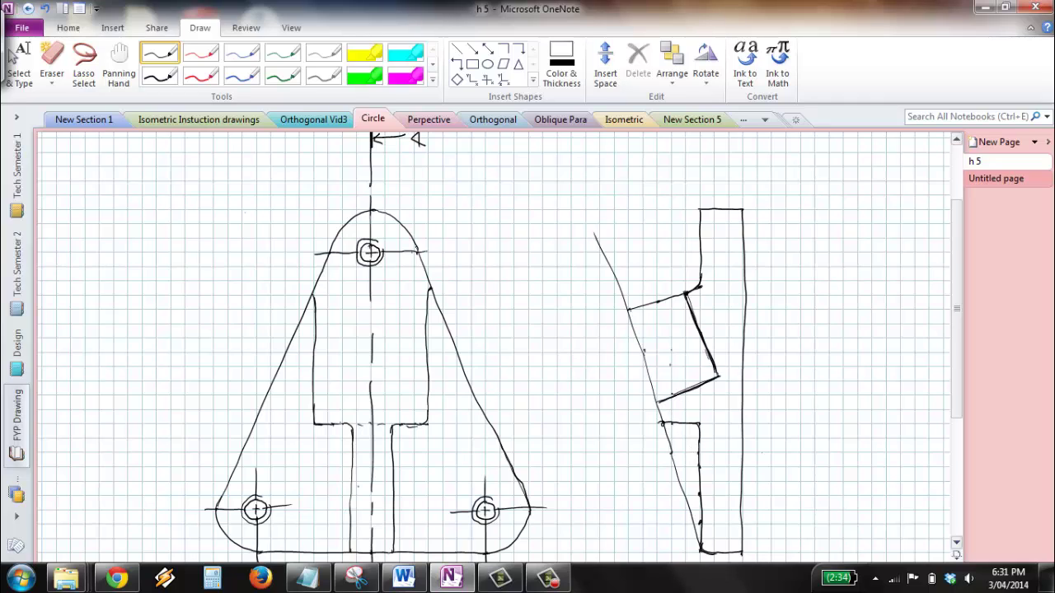
Draw a line down the side view and a horizontal projection line from the top hole across it
drag(662, 423, 700, 546)
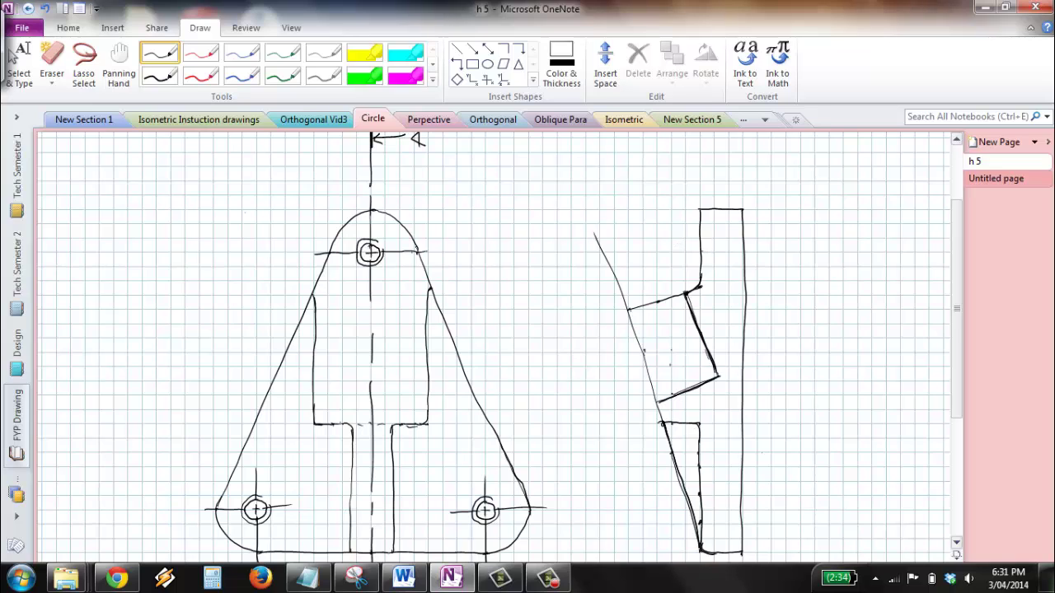
drag(666, 251, 792, 256)
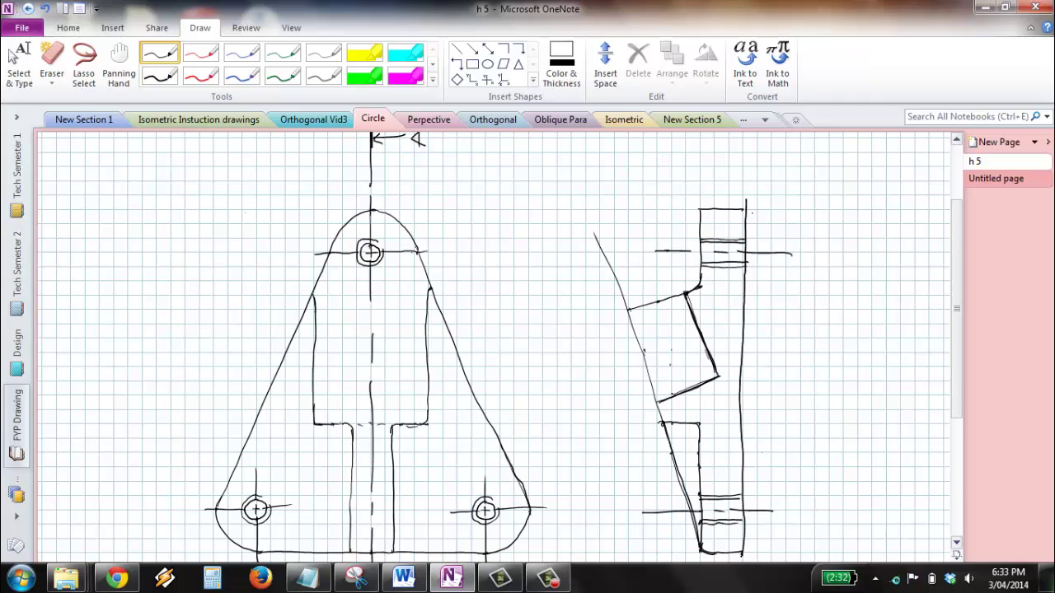
Sketch zigzag hatch strokes in the side section, add a hatch stroke, and erase the zigzag strokes
scroll(494, 346, down, 1)
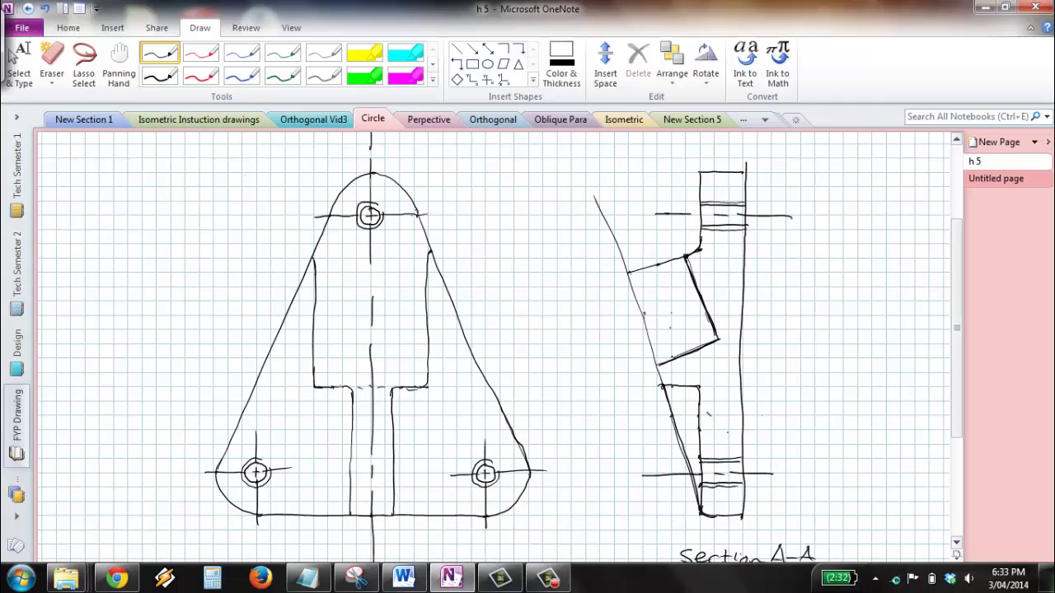
drag(707, 403, 730, 430)
mouse_move(710, 412)
mouse_down()
mouse_move(732, 433)
mouse_move(733, 366)
mouse_move(715, 432)
mouse_up()
mouse_move(710, 388)
mouse_down()
mouse_move(732, 396)
mouse_move(734, 338)
mouse_move(686, 389)
mouse_up()
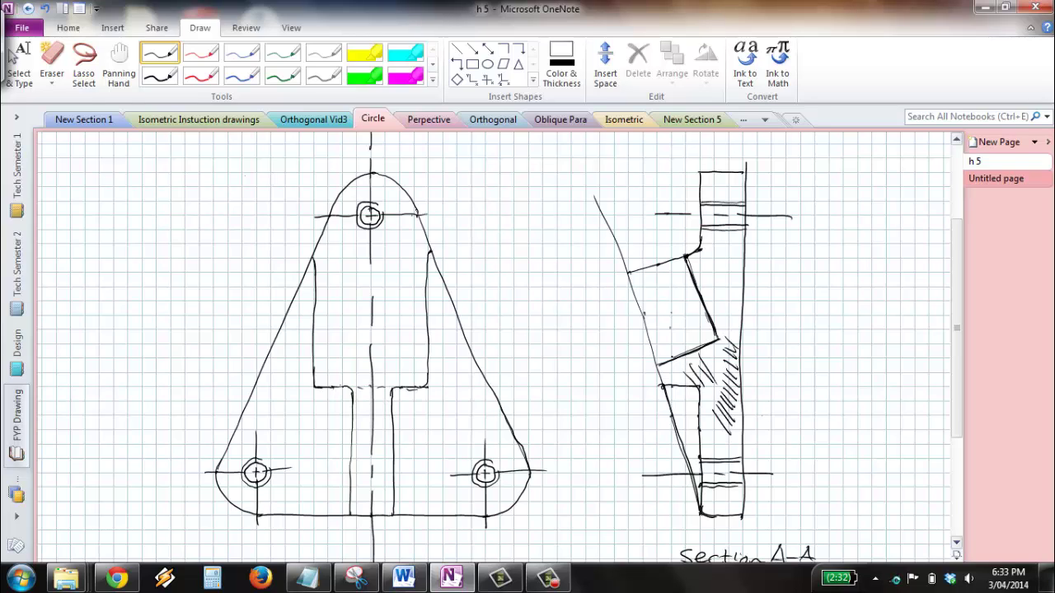
mouse_move(729, 316)
mouse_down()
mouse_move(714, 272)
mouse_move(734, 247)
mouse_up()
mouse_move(732, 444)
mouse_down()
mouse_move(745, 338)
mouse_move(729, 289)
mouse_up()
mouse_move(701, 387)
mouse_down()
mouse_move(689, 367)
mouse_move(708, 378)
mouse_up()
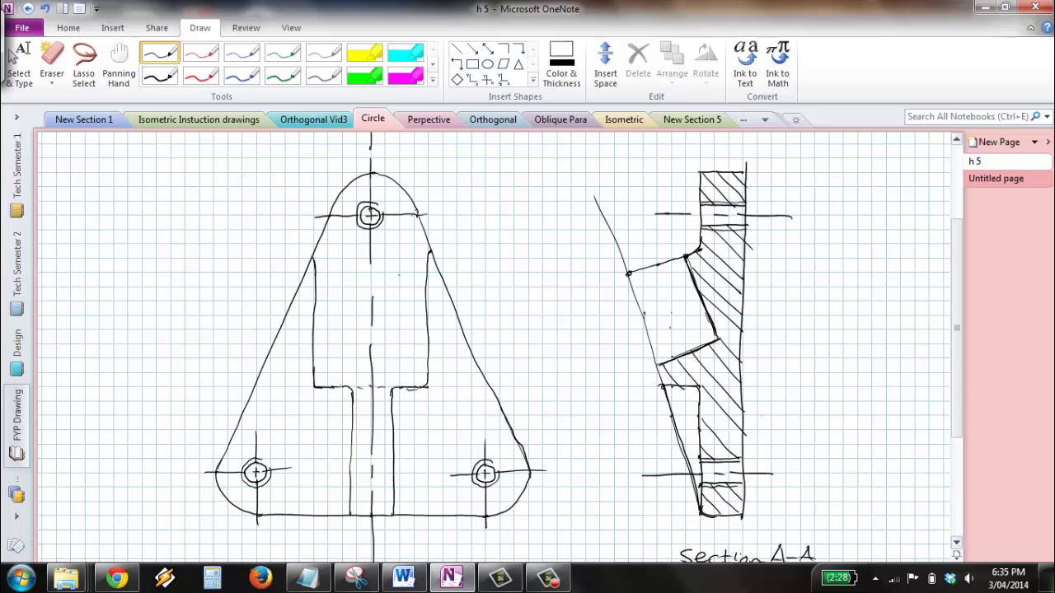
Draw the two short horizontal slot edges at the top of the front view's rectangle
drag(398, 272, 428, 273)
text(;)
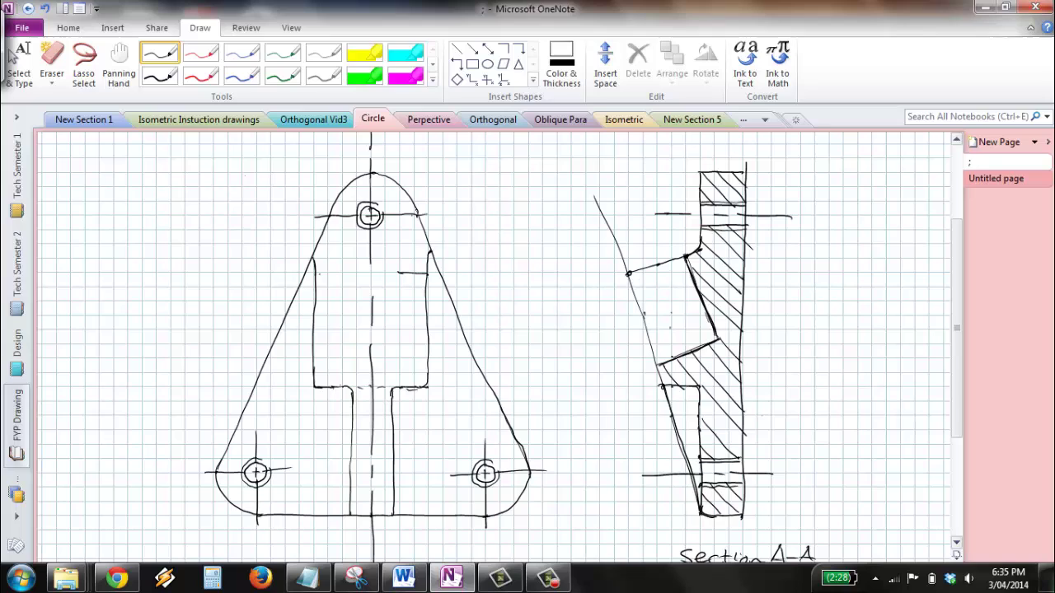
drag(313, 272, 341, 273)
Check the isometric reference page, then draw the slot's vertical edge right of the centreline, joined to the top line
click(14, 59)
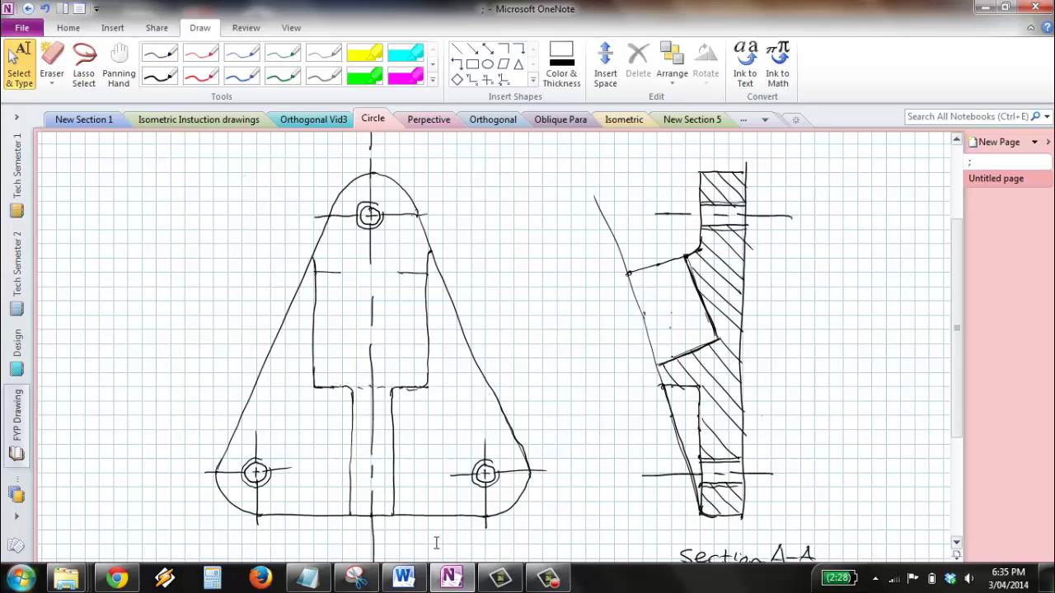
click(1020, 183)
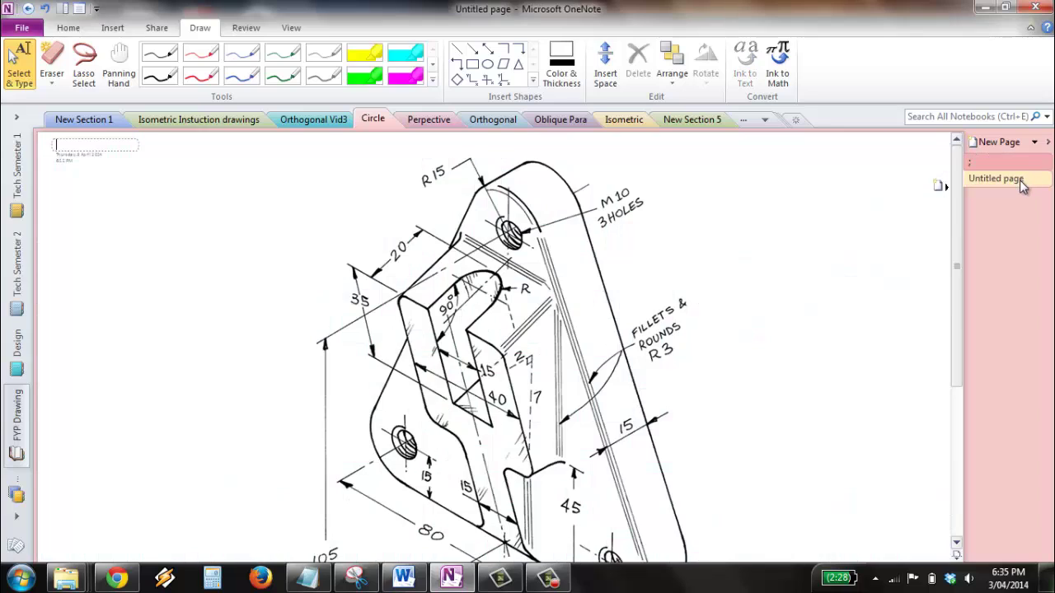
scroll(296, 164, down, 3)
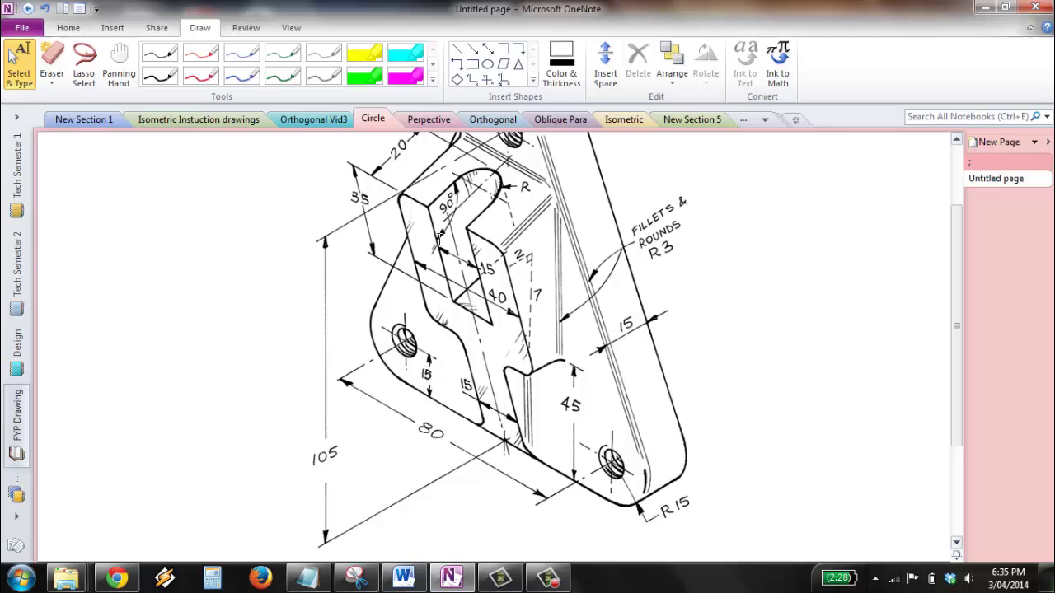
click(993, 162)
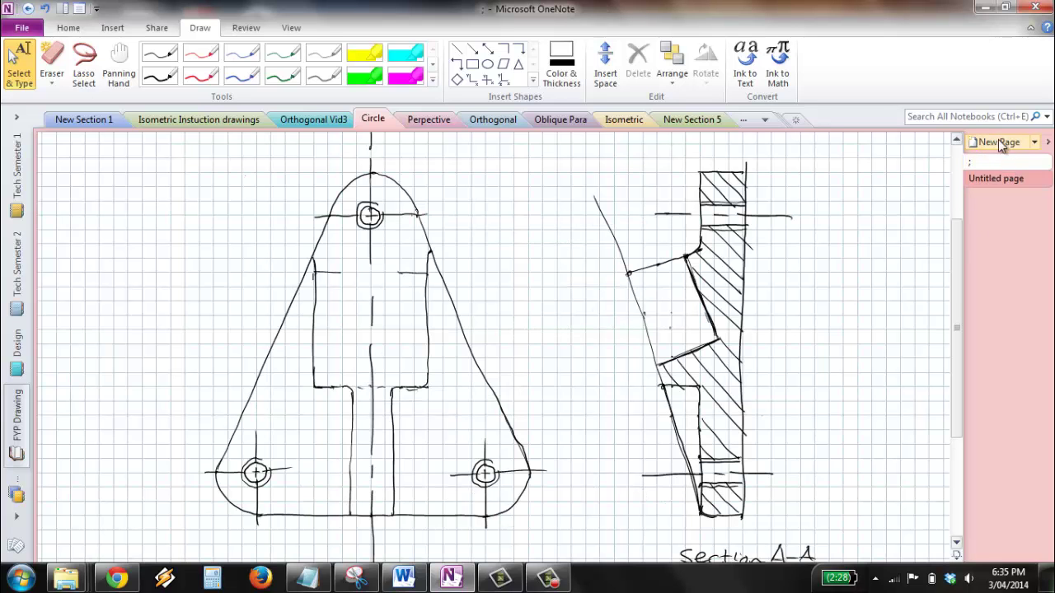
click(159, 53)
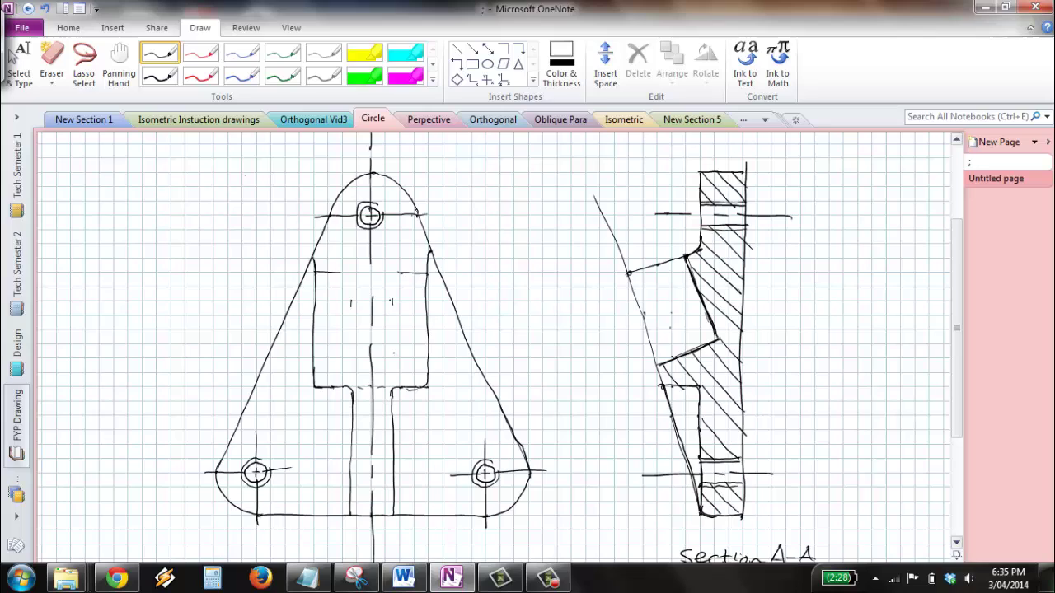
drag(392, 272, 392, 320)
drag(393, 272, 403, 272)
Recheck the reference drawing and draw the slot's lower horizontal edge in the front view
click(10, 56)
click(987, 177)
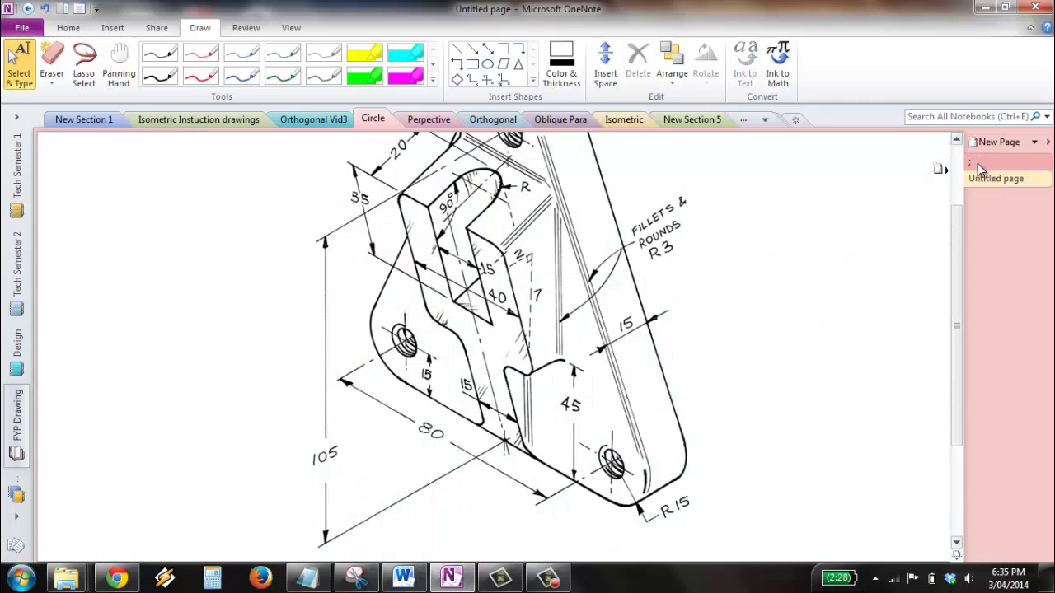
click(985, 162)
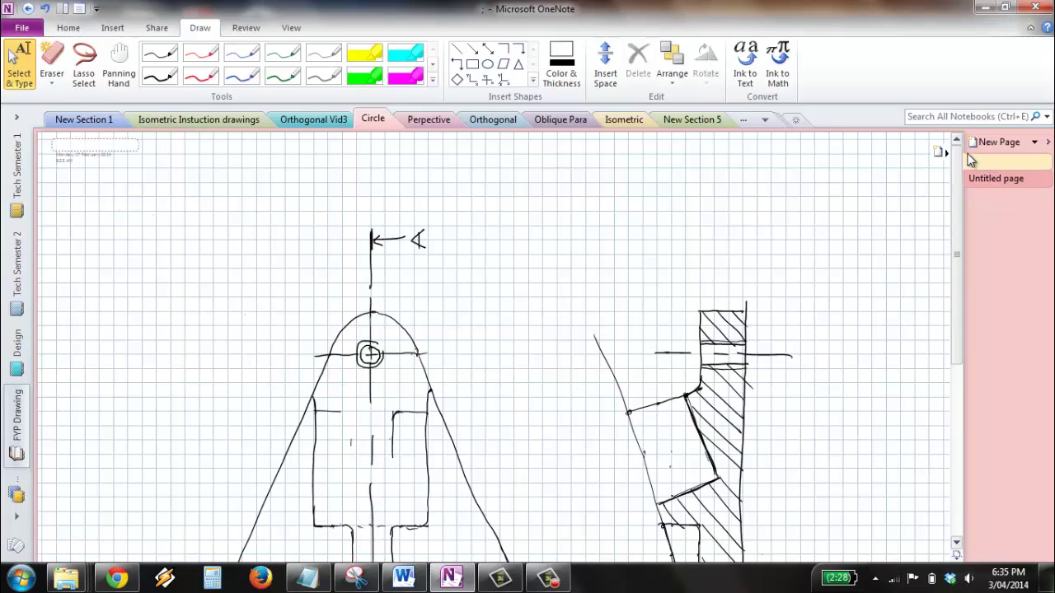
click(159, 53)
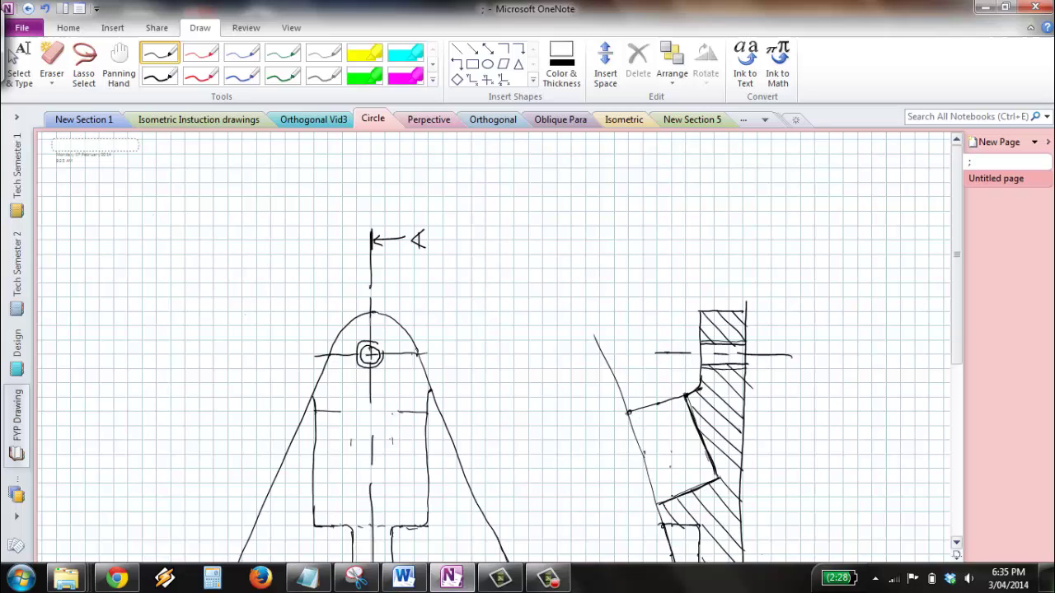
mouse_move(392, 410)
mouse_down()
mouse_move(392, 454)
mouse_move(351, 410)
mouse_up()
click(12, 56)
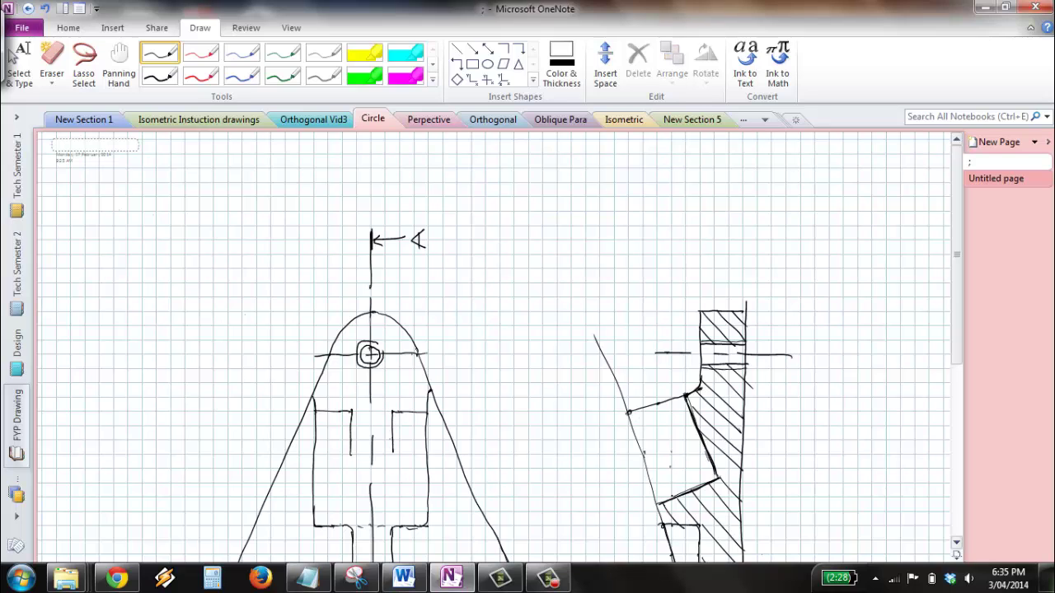
Draw the slot's right and left edges inside the central rectangle
scroll(368, 239, down, 5)
click(159, 52)
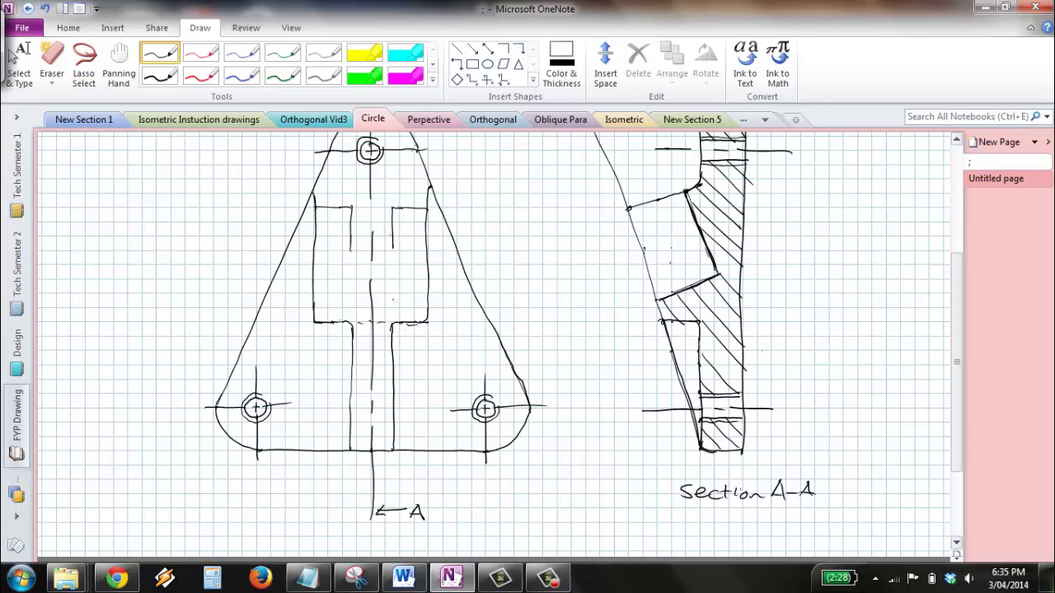
drag(393, 246, 397, 304)
mouse_move(349, 249)
mouse_down()
mouse_move(348, 303)
mouse_move(396, 303)
mouse_up()
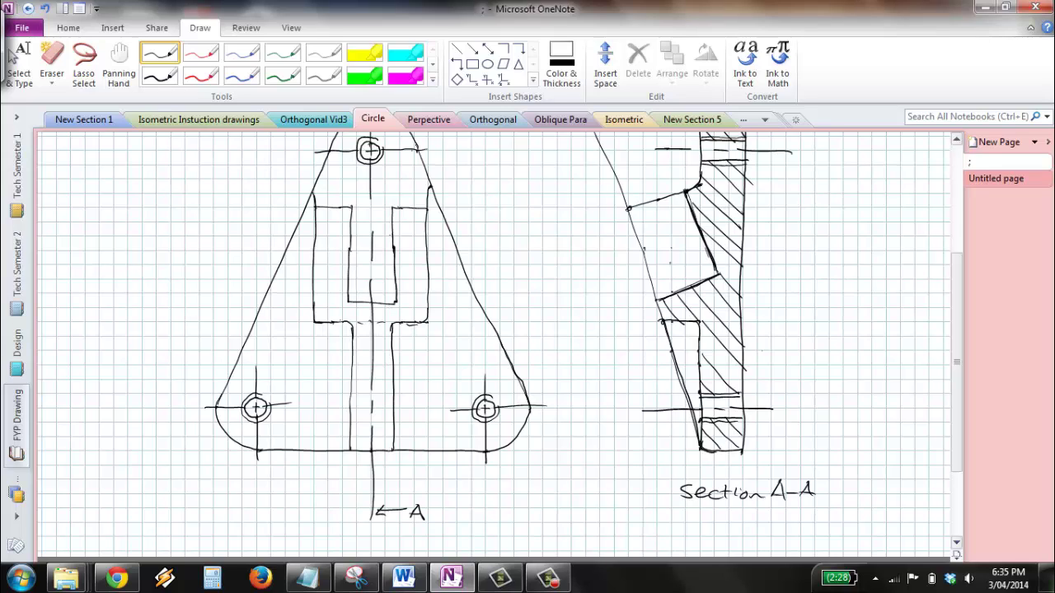
click(13, 57)
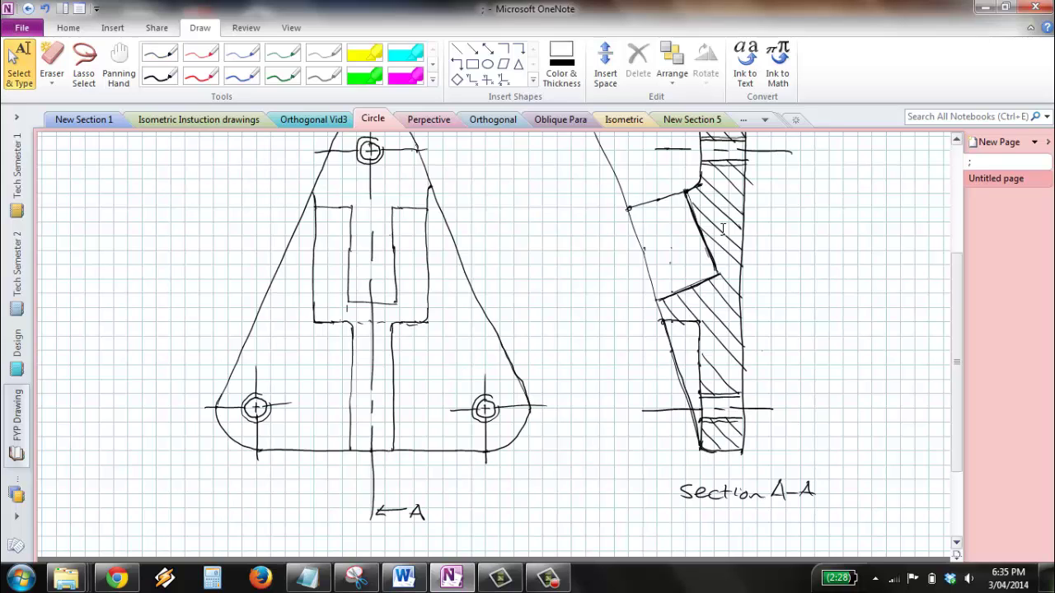
click(975, 181)
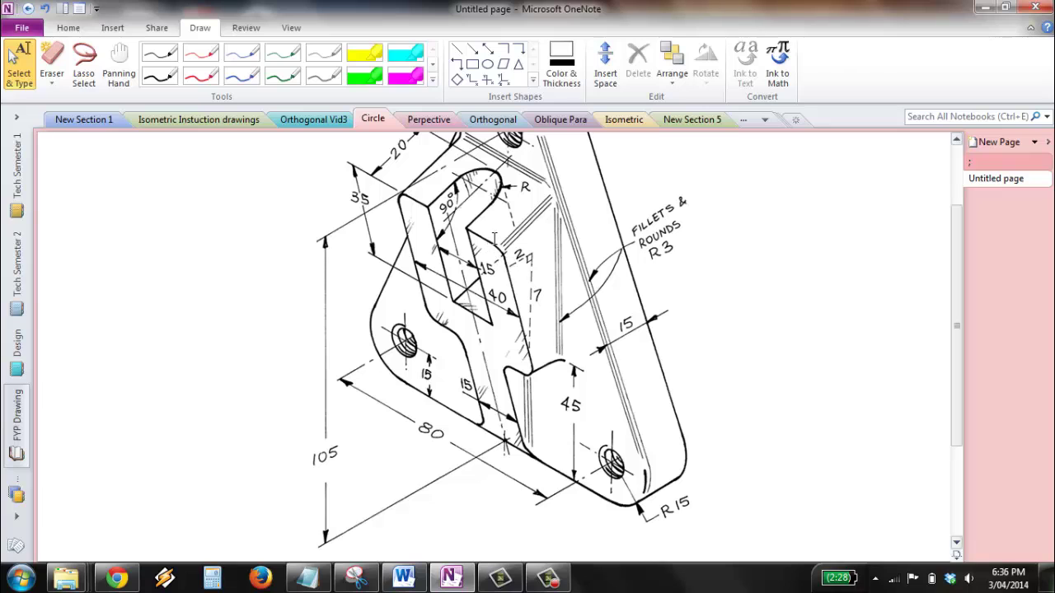
click(1022, 164)
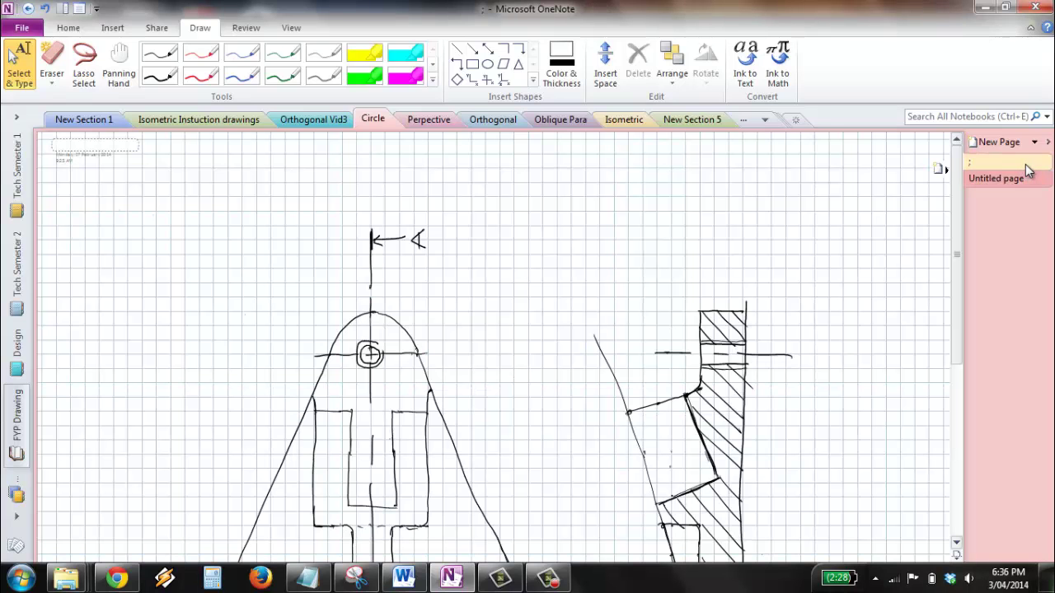
mouse_move(425, 414)
mouse_down()
mouse_move(404, 412)
mouse_move(425, 412)
mouse_move(425, 426)
mouse_up()
click(159, 53)
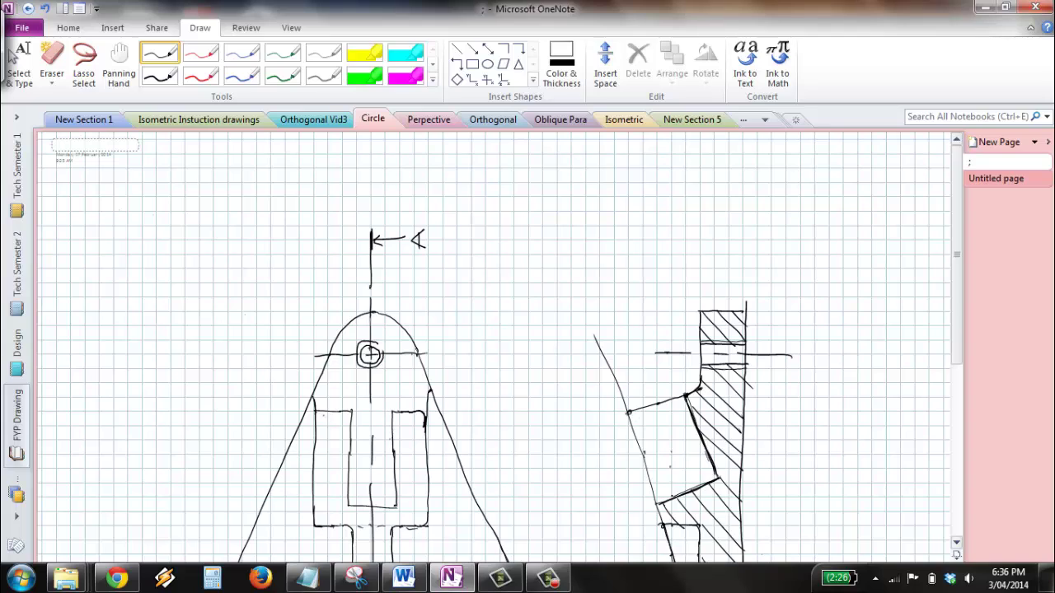
mouse_move(353, 410)
mouse_down()
mouse_move(329, 410)
mouse_move(314, 503)
mouse_up()
mouse_move(314, 422)
mouse_down()
mouse_move(344, 411)
mouse_move(314, 440)
mouse_move(313, 515)
mouse_up()
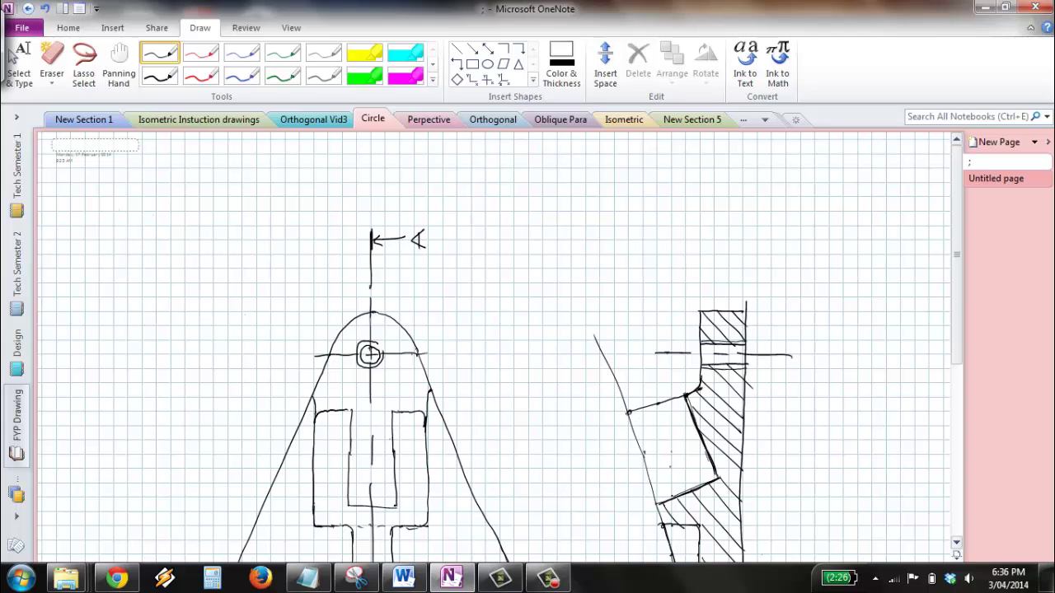
key(Escape)
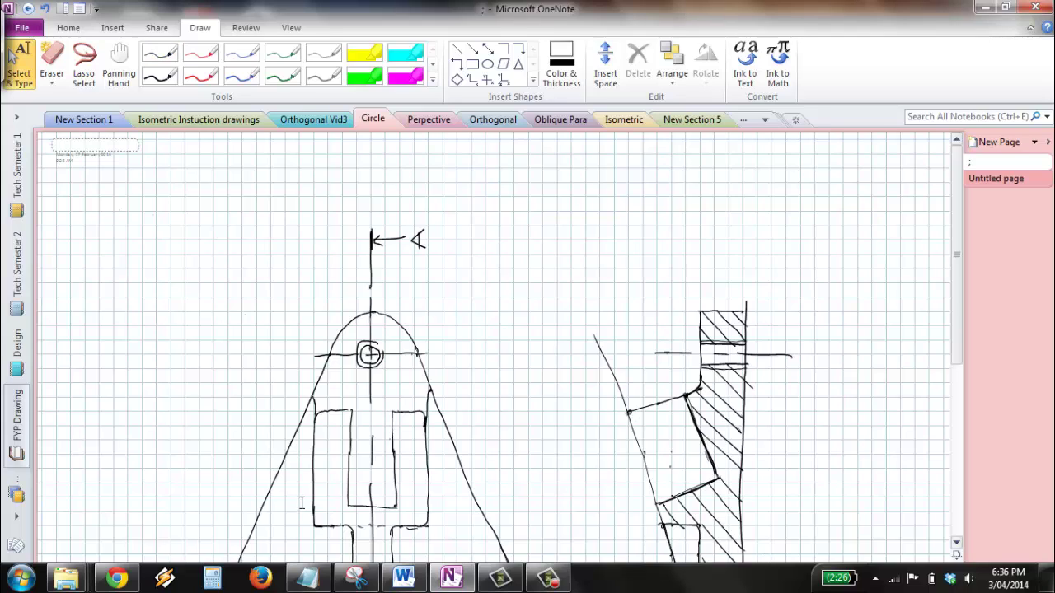
click(989, 179)
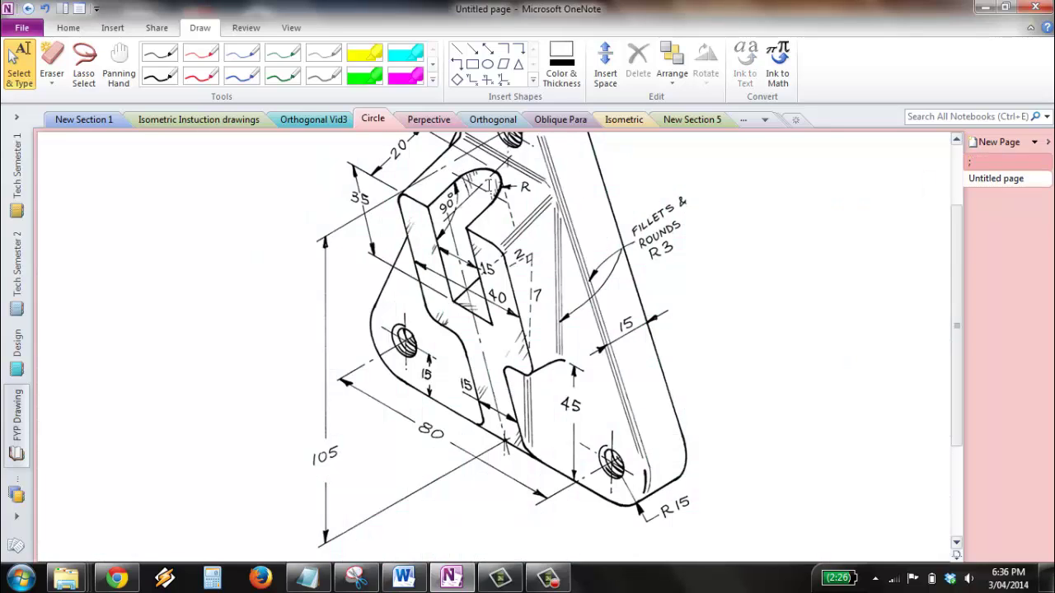
click(1026, 161)
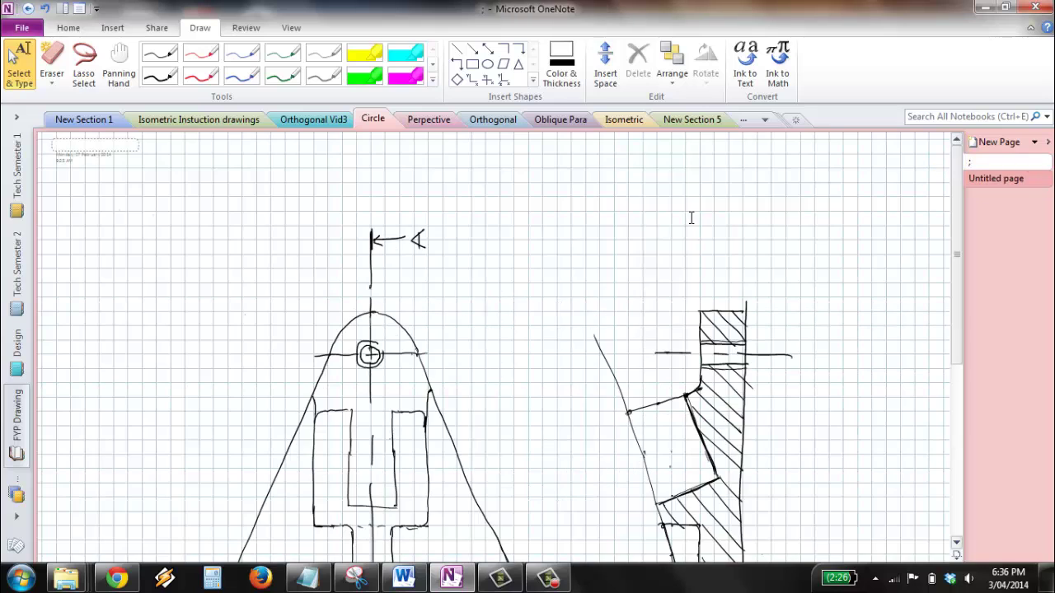
Mark the section view's corner, then draw the slot's rounded top and curved bottom in the front view
scroll(691, 218, down, 3)
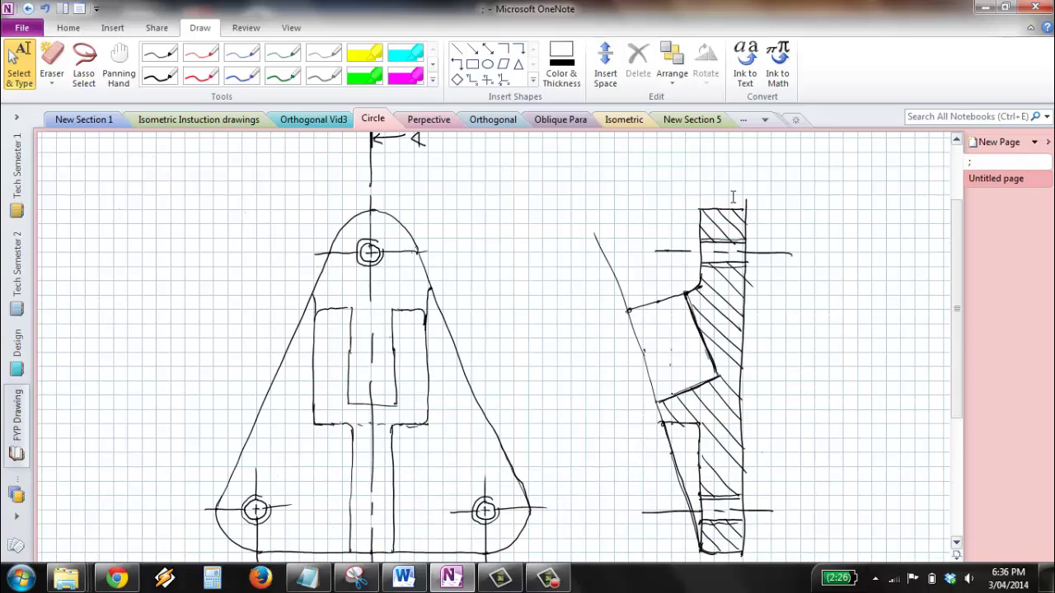
click(683, 294)
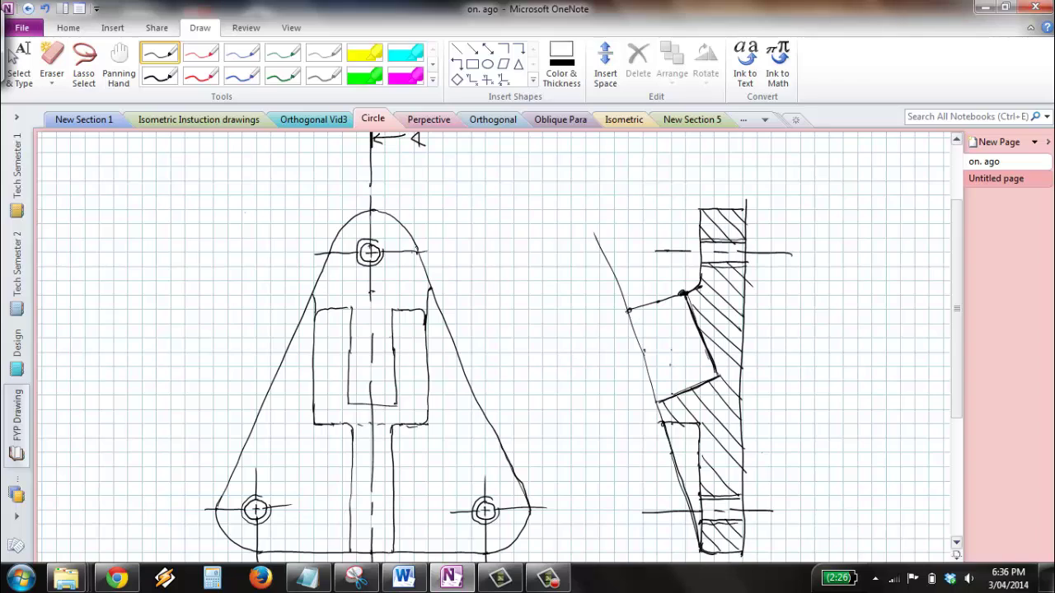
drag(353, 309, 388, 292)
drag(350, 385, 394, 388)
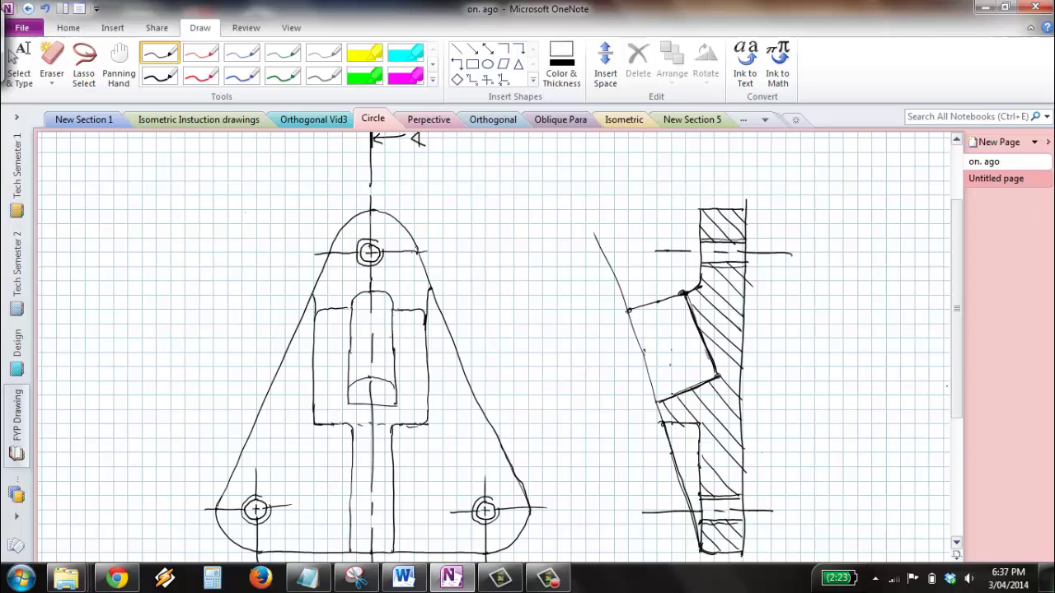
scroll(10, 56, up, 3)
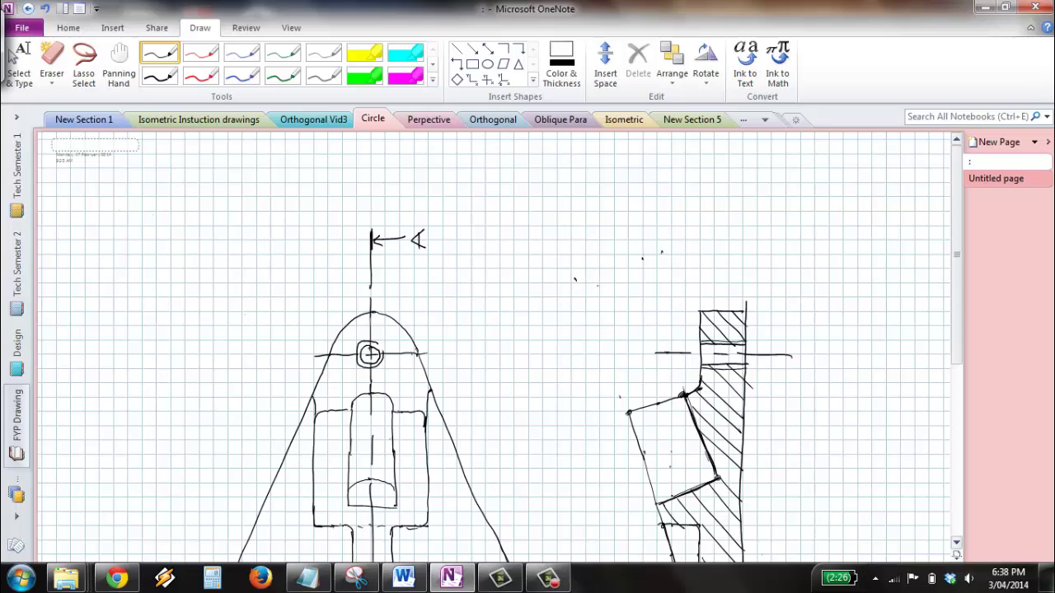
Draw the auxiliary square's slanted bottom edge and start its left side
drag(576, 279, 655, 249)
click(668, 248)
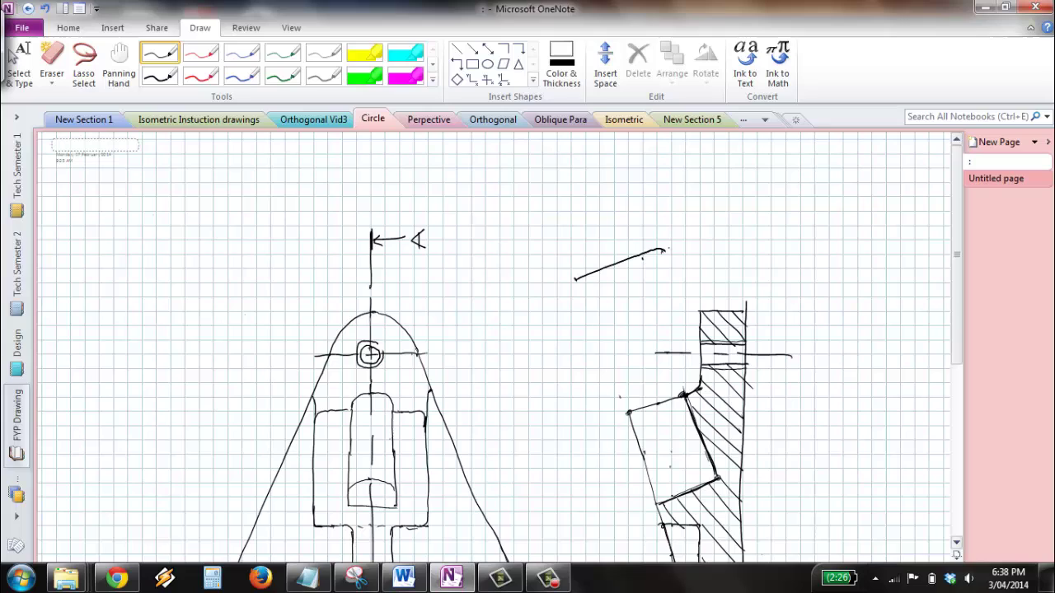
click(576, 264)
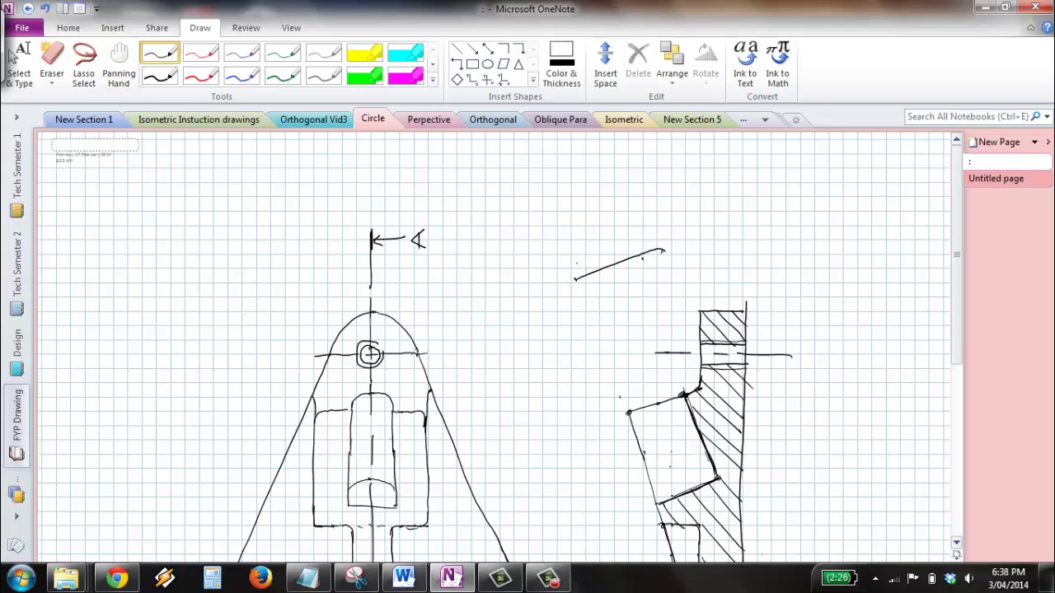
drag(566, 256, 575, 280)
Erase and redraw the square's slanted left side, then draw its top edge
right_click(535, 189)
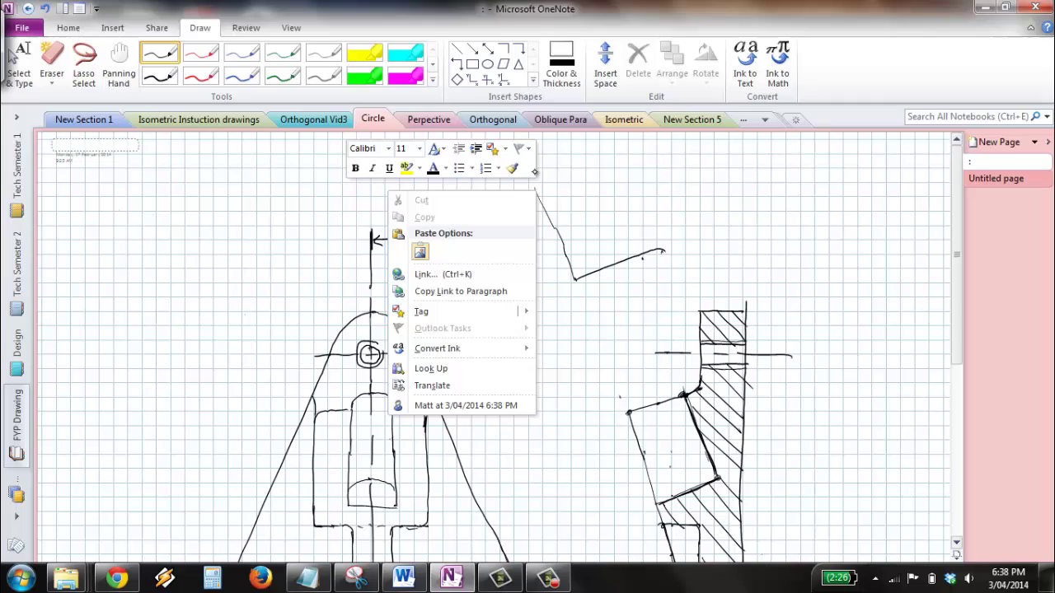
click(572, 367)
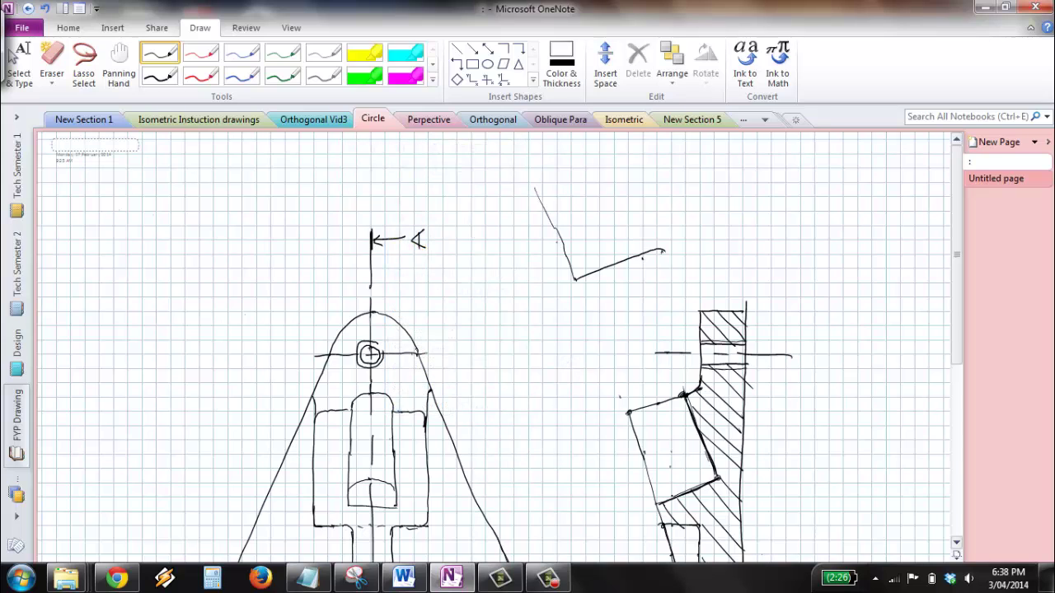
click(545, 207)
drag(534, 188, 572, 273)
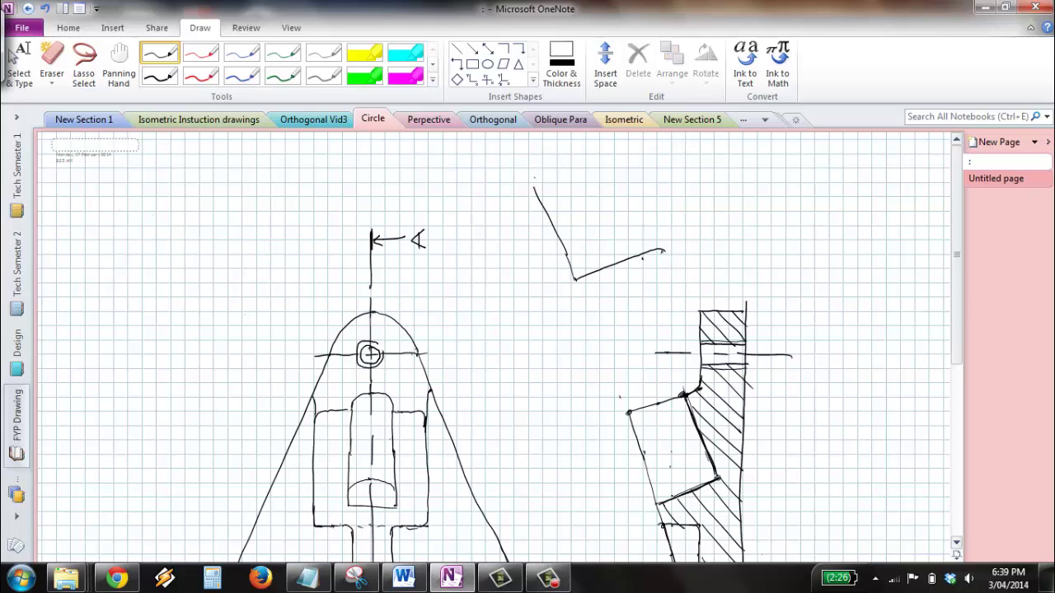
drag(534, 188, 611, 145)
Add a horizontal line below the front view's top hole, the square's right side, and a centre line through it
drag(328, 384, 425, 386)
drag(615, 155, 657, 213)
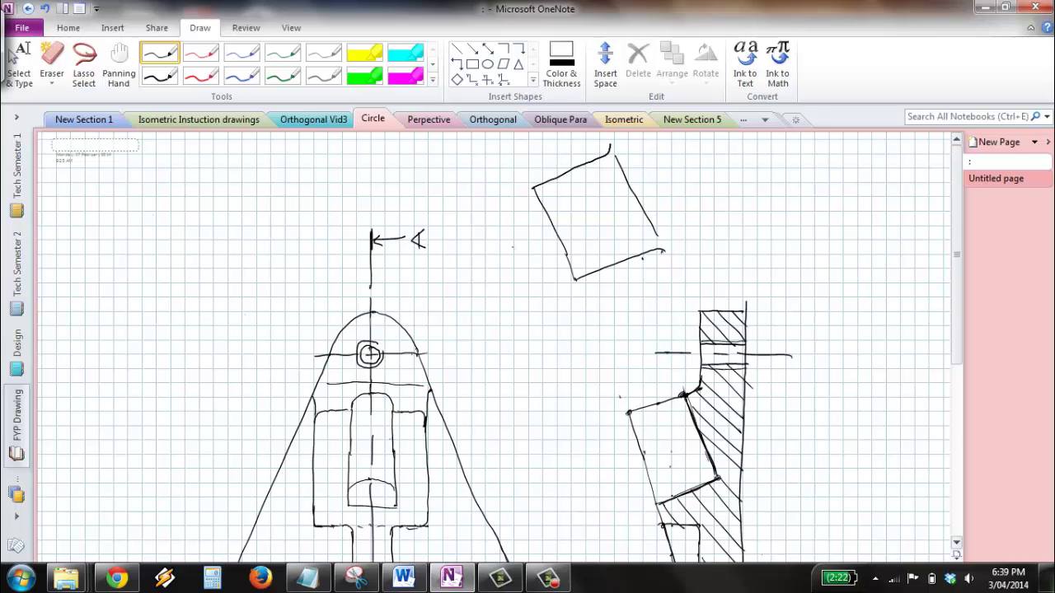
drag(500, 254, 685, 163)
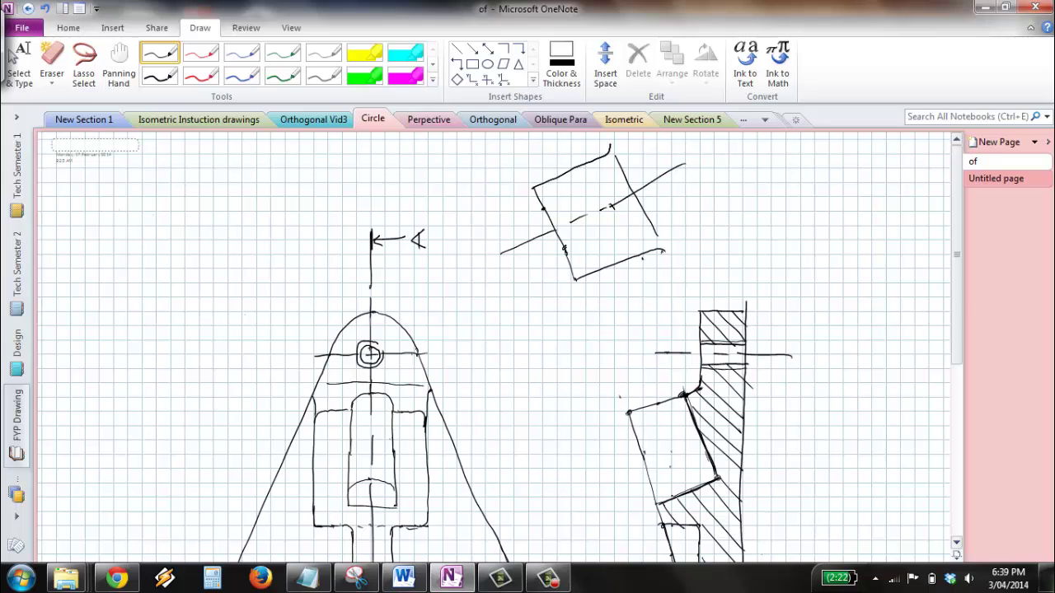
Draw a centre-line dash and the U-shaped slot with its rounded end inside the square
drag(550, 205, 571, 196)
drag(567, 251, 599, 238)
drag(568, 199, 582, 192)
mouse_move(599, 236)
mouse_down()
mouse_move(614, 216)
mouse_move(600, 188)
mouse_move(612, 204)
mouse_up()
drag(545, 208, 613, 206)
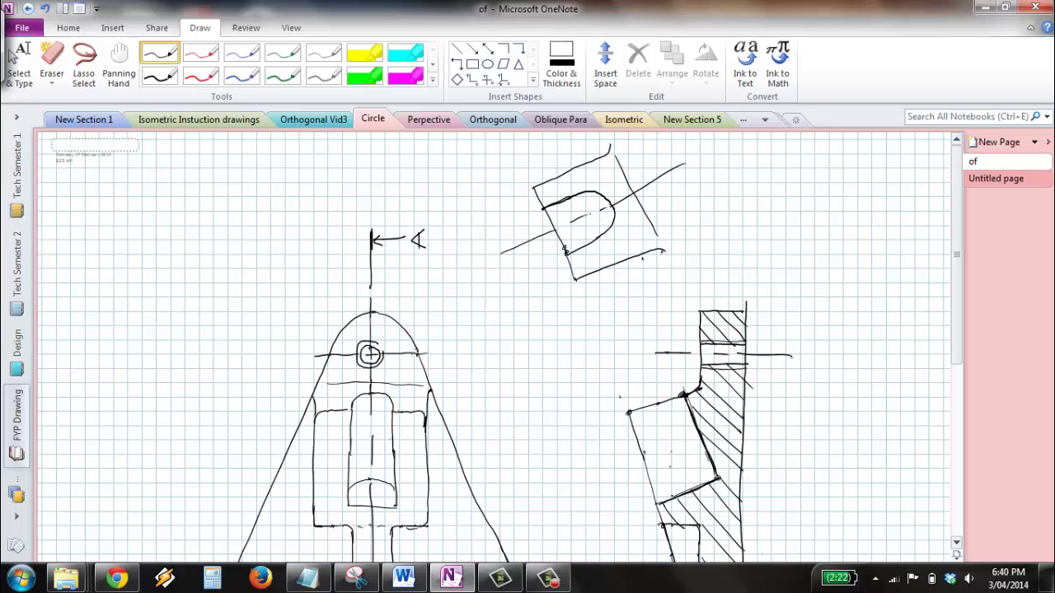
Add projection lines through the square and a wavy break line down its right side
drag(567, 166, 622, 280)
drag(580, 219, 597, 200)
drag(546, 136, 567, 169)
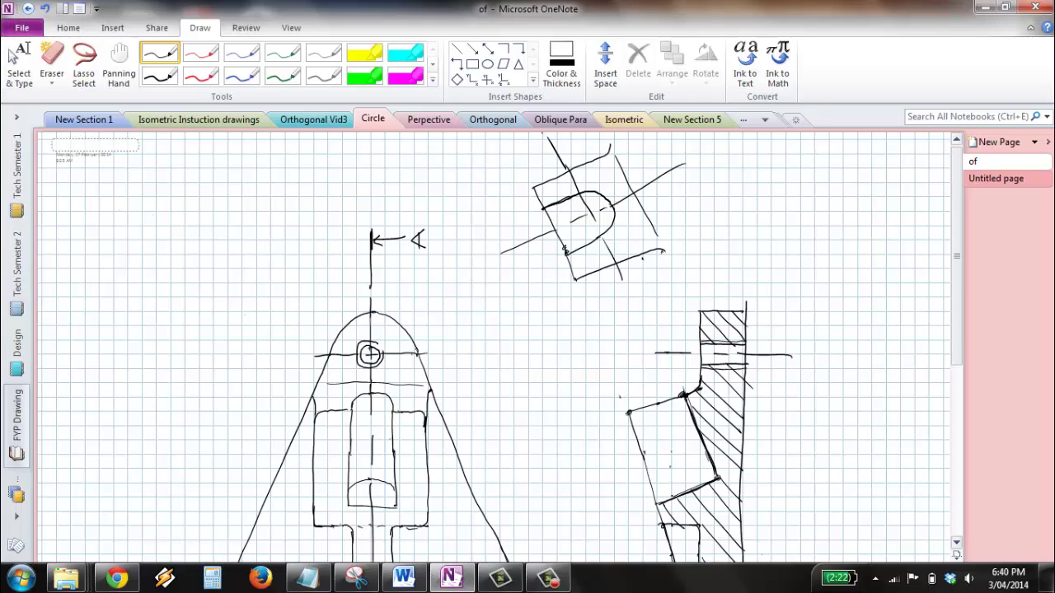
drag(611, 145, 613, 132)
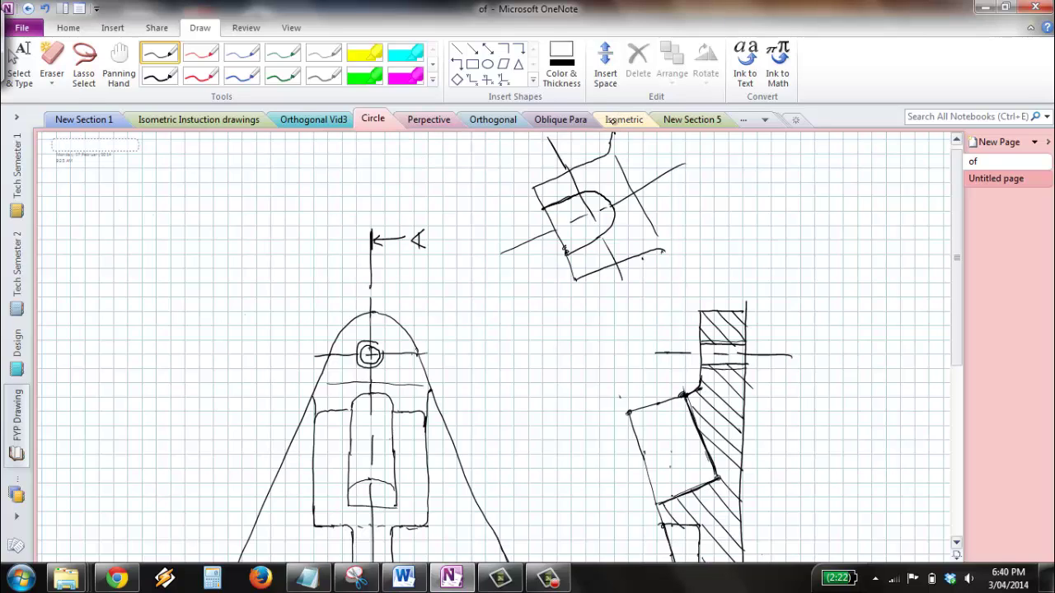
mouse_move(615, 133)
mouse_down()
mouse_move(648, 183)
mouse_move(670, 253)
mouse_up()
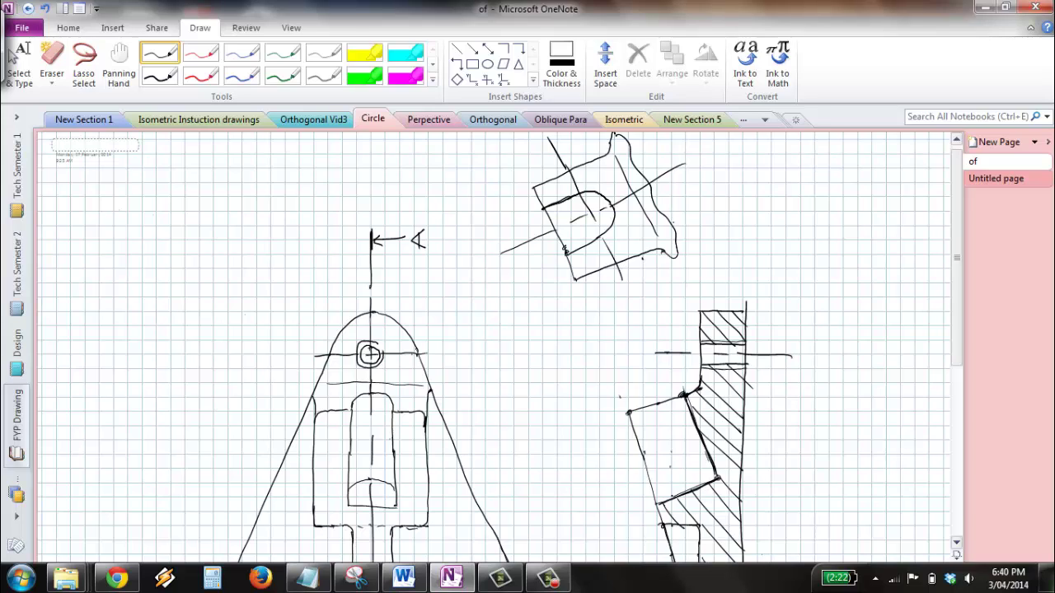
click(18, 66)
scroll(560, 146, down, 3)
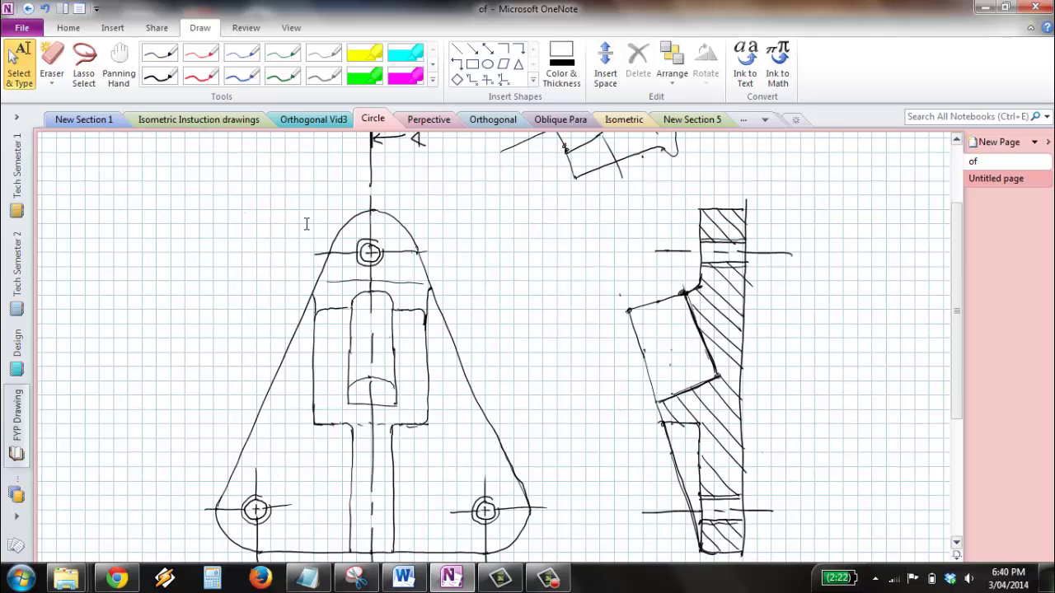
scroll(495, 409, up, 3)
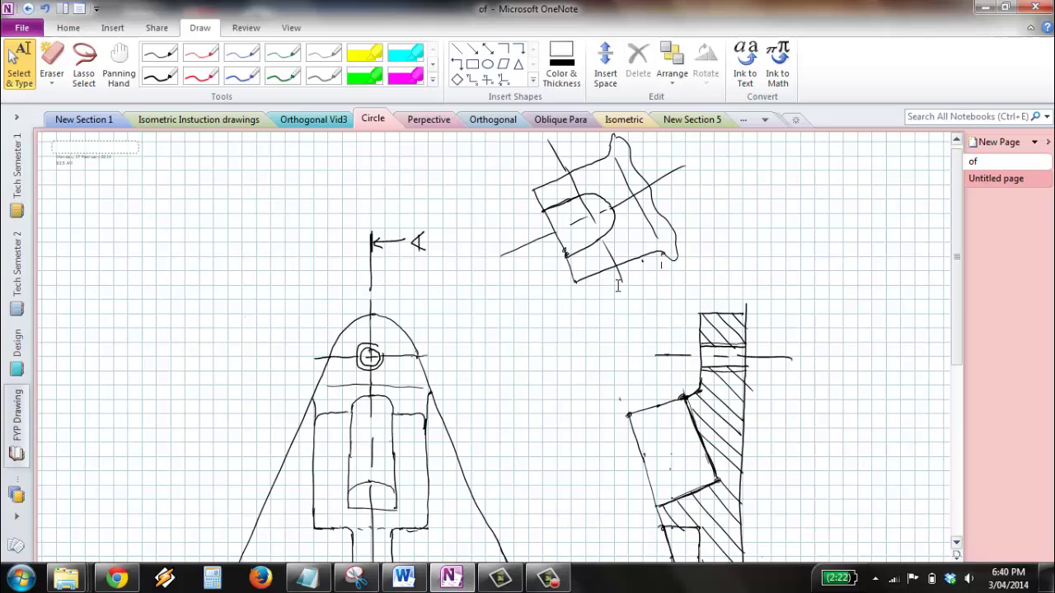
scroll(495, 277, down, 3)
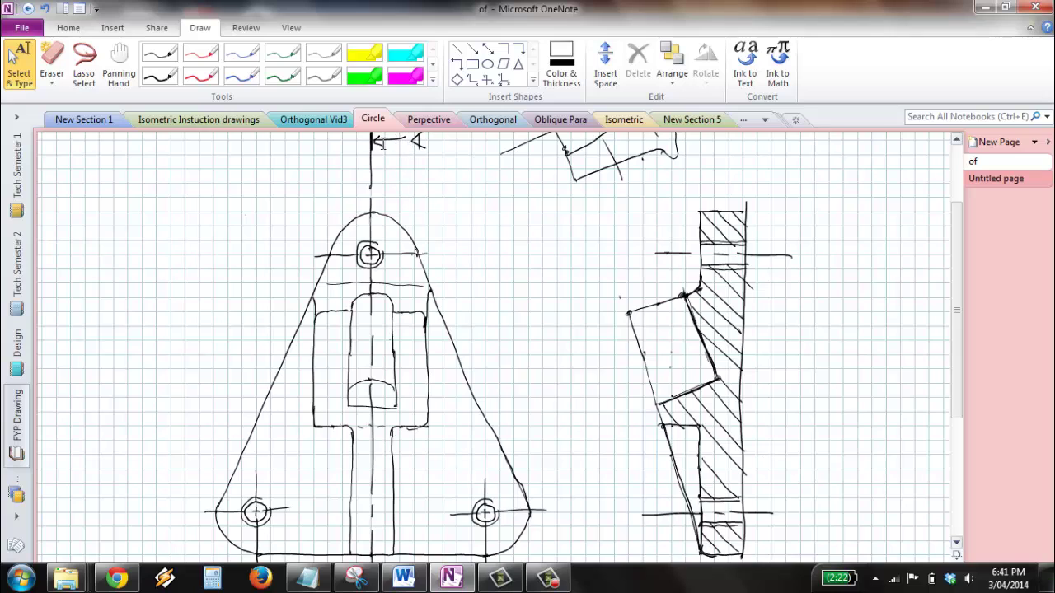
scroll(383, 142, down, 3)
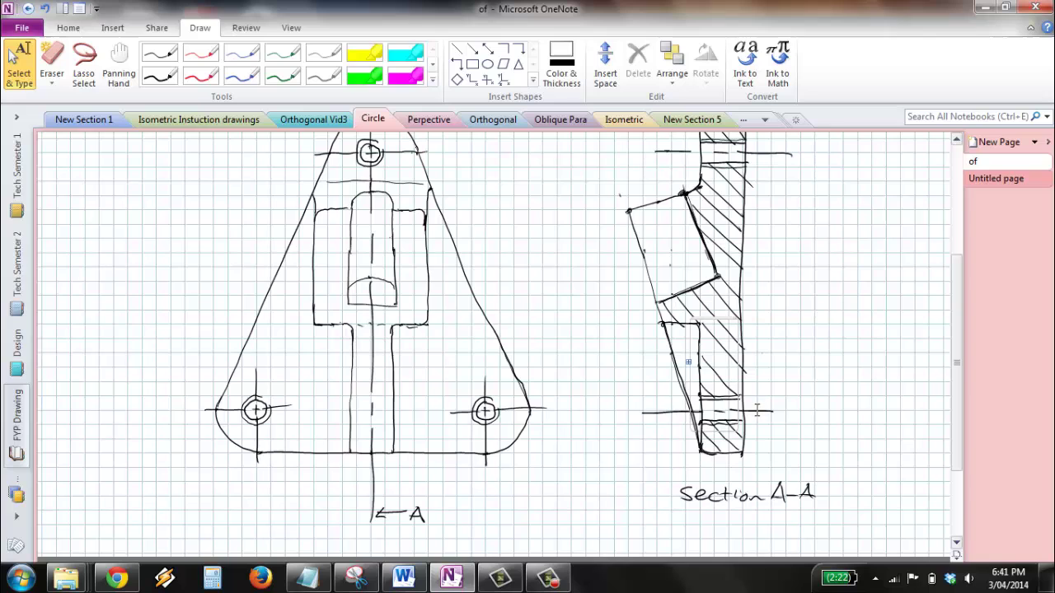
scroll(412, 363, up, 3)
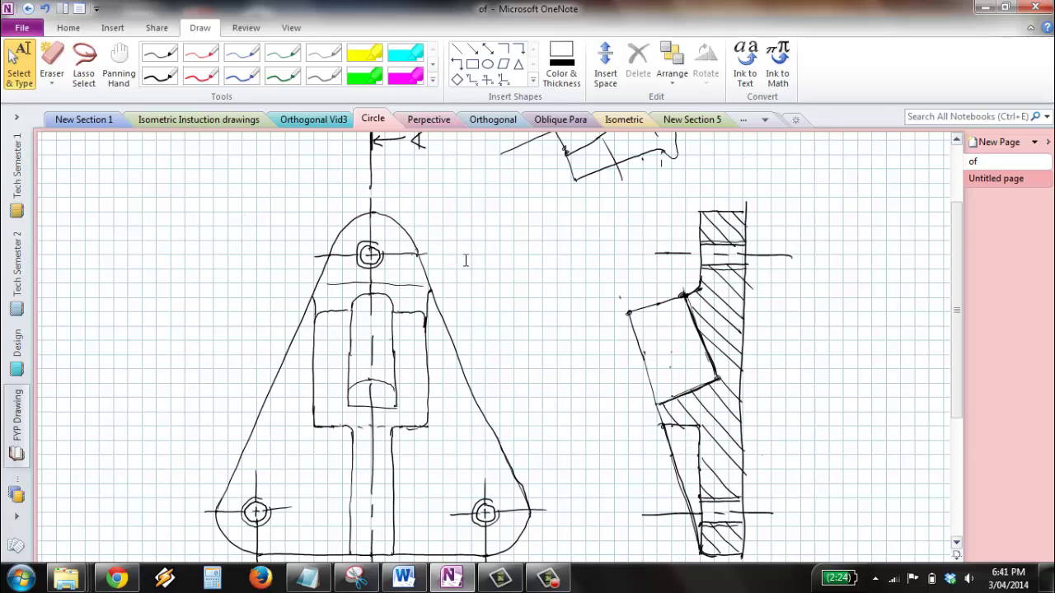
scroll(468, 261, up, 3)
scroll(466, 268, down, 9)
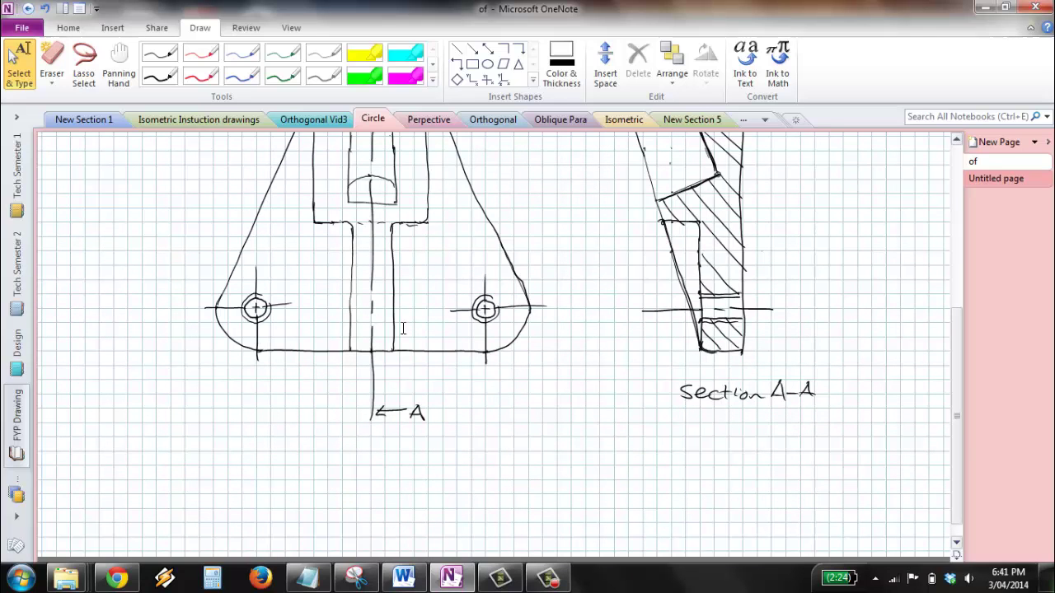
scroll(423, 296, up, 3)
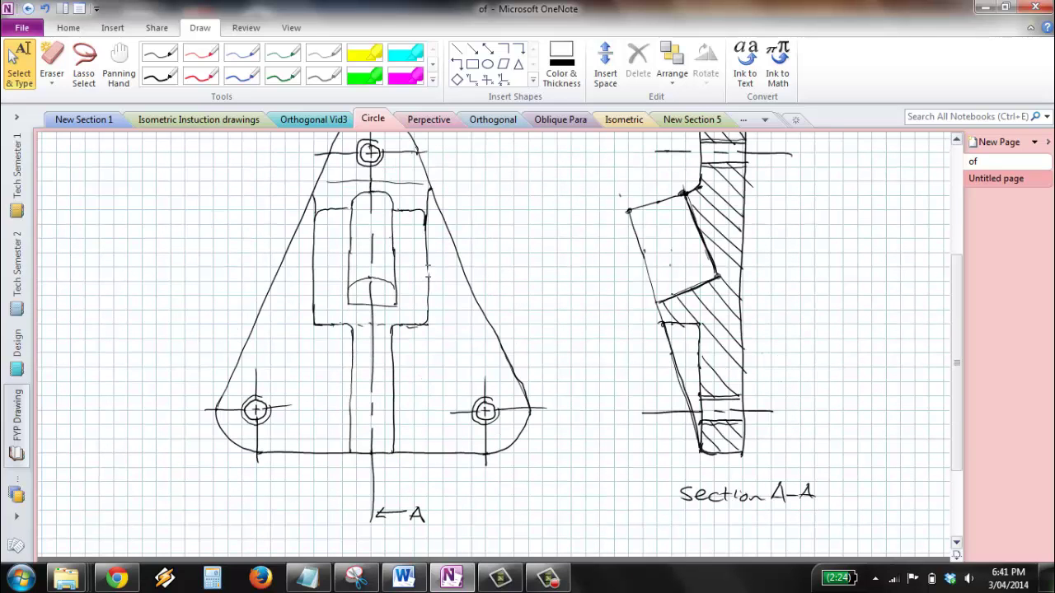